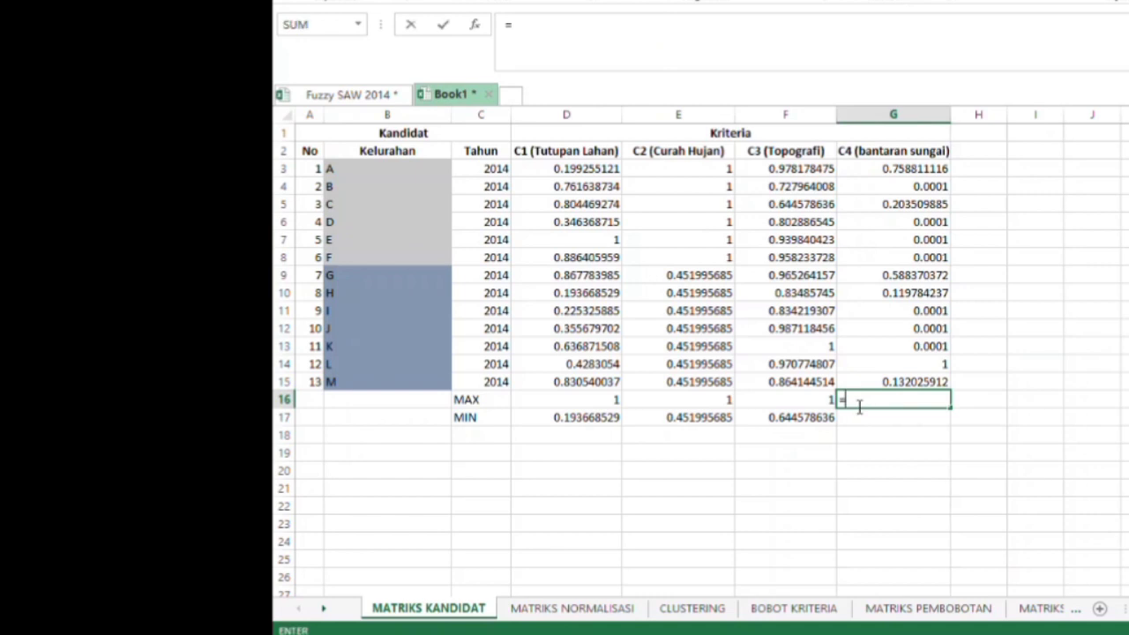
Complete the MAX formula over G3:G15 in G16 and add a MIN formula for the C4 values in G17.
{"action": "type", "text": "("}
{"action": "left_click", "coordinate": [861, 169]}
{"action": "left_click_drag", "start_coordinate": [853, 201], "coordinate": [912, 386]}
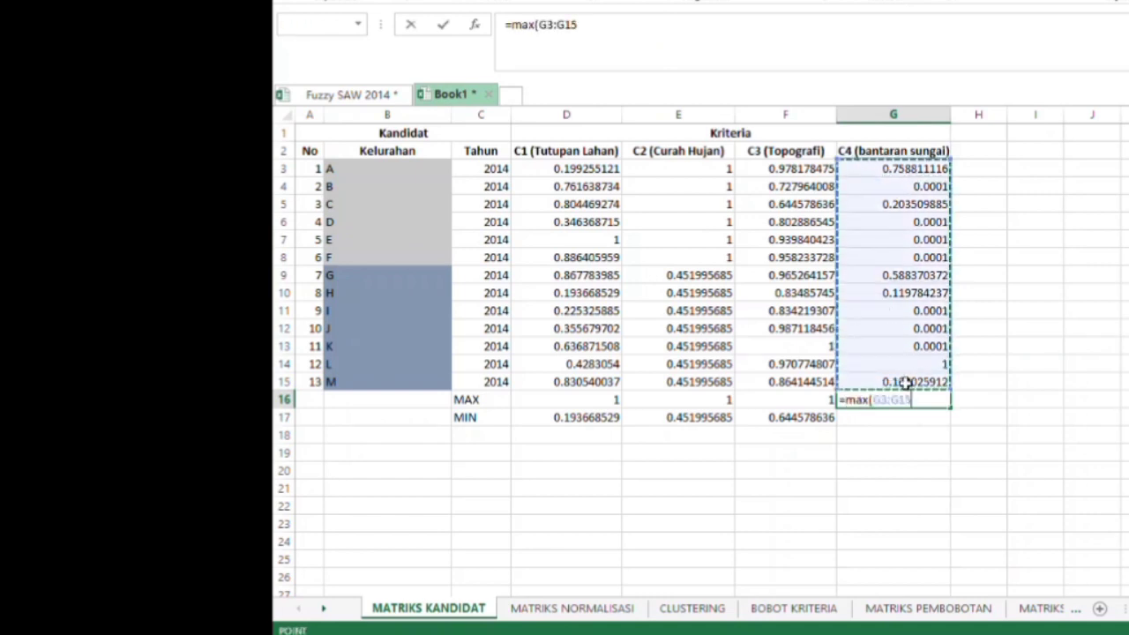
{"action": "key", "text": "Return"}
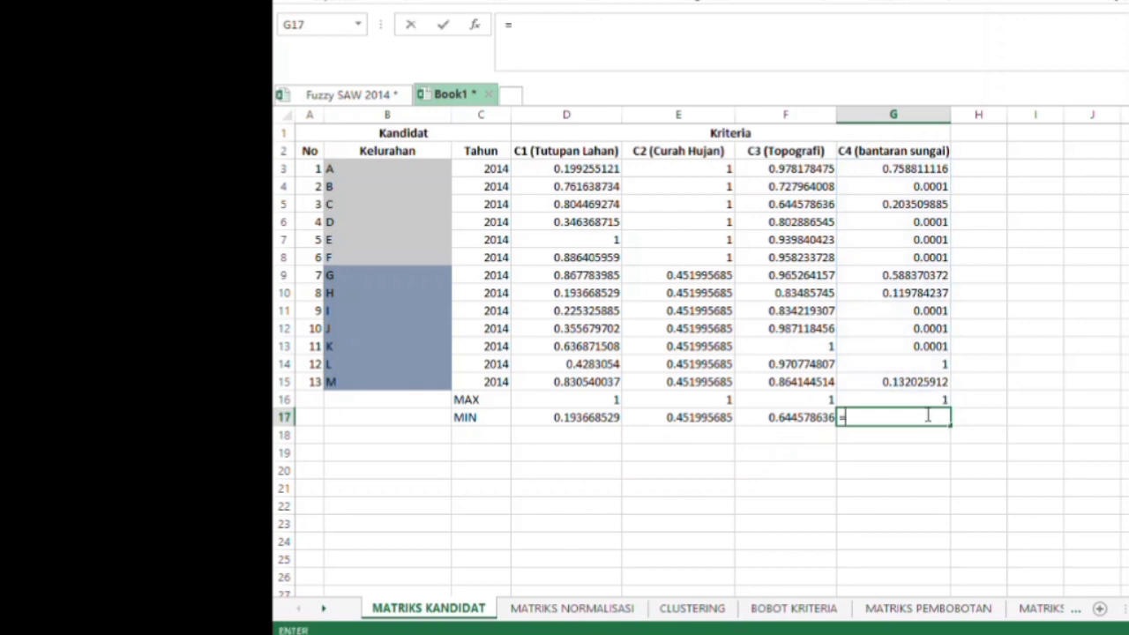
{"action": "type", "text": "=min("}
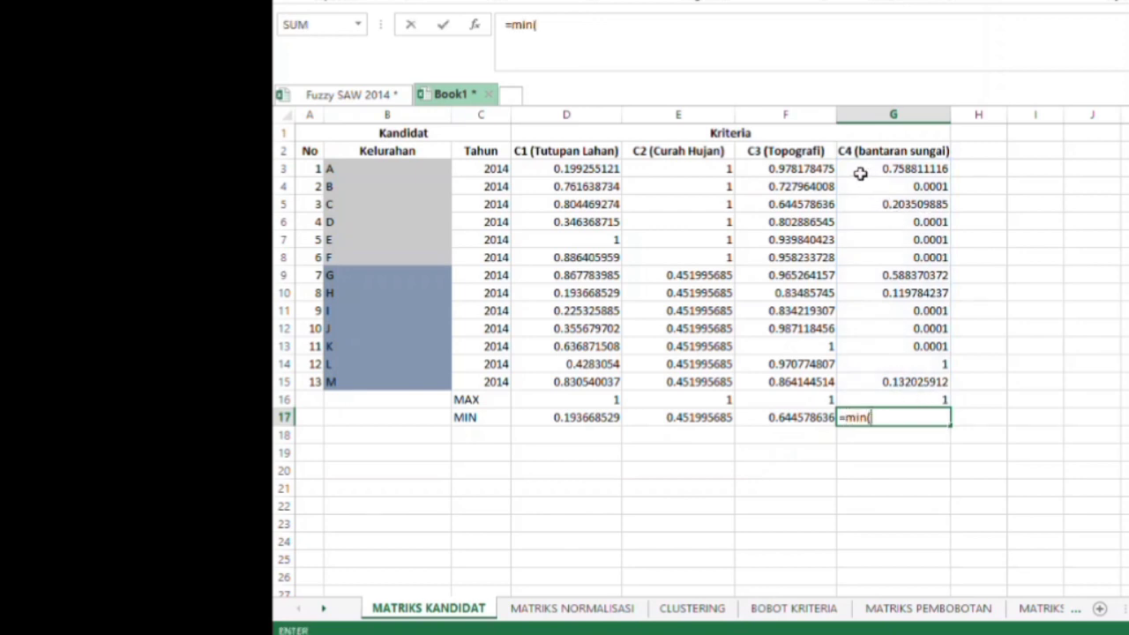
{"action": "left_click_drag", "start_coordinate": [858, 176], "coordinate": [937, 398]}
{"action": "key", "text": "Return"}
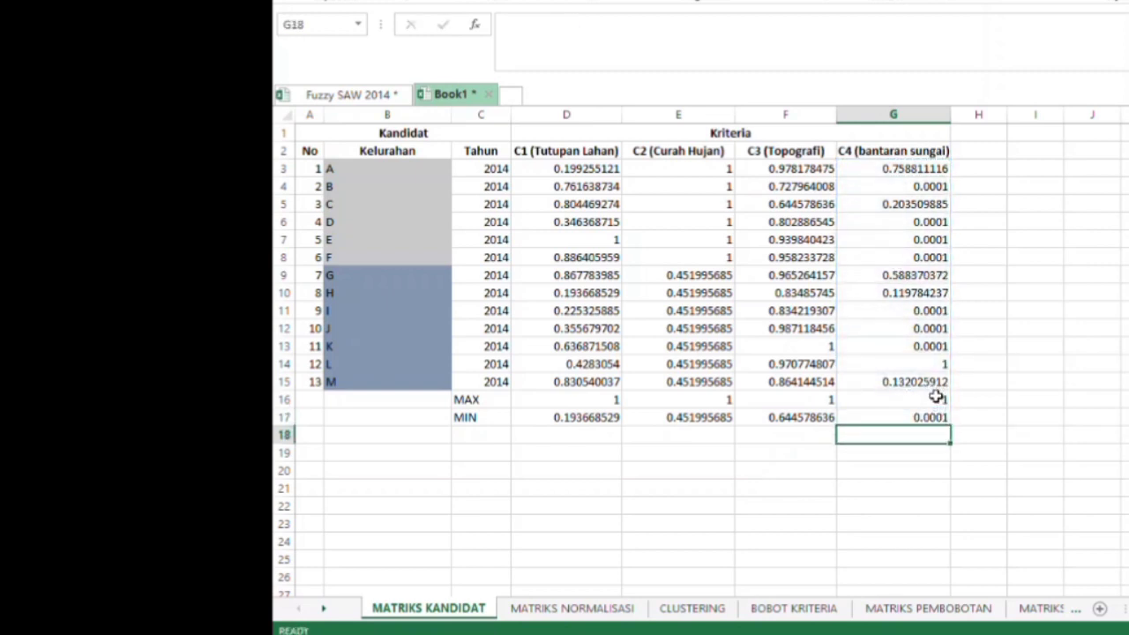
Examine the criteria headings on the MATRIKS NORMALISASI sheet and the existing normalisation formulas for C1 and C2.
{"action": "left_click", "coordinate": [572, 608]}
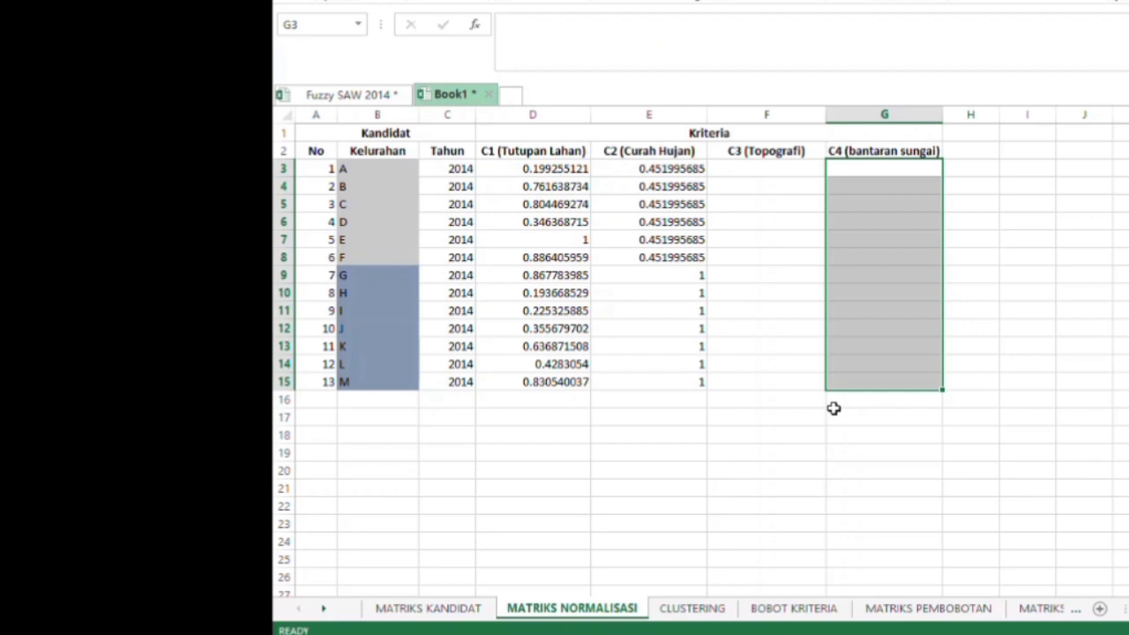
{"action": "left_click", "coordinate": [543, 151]}
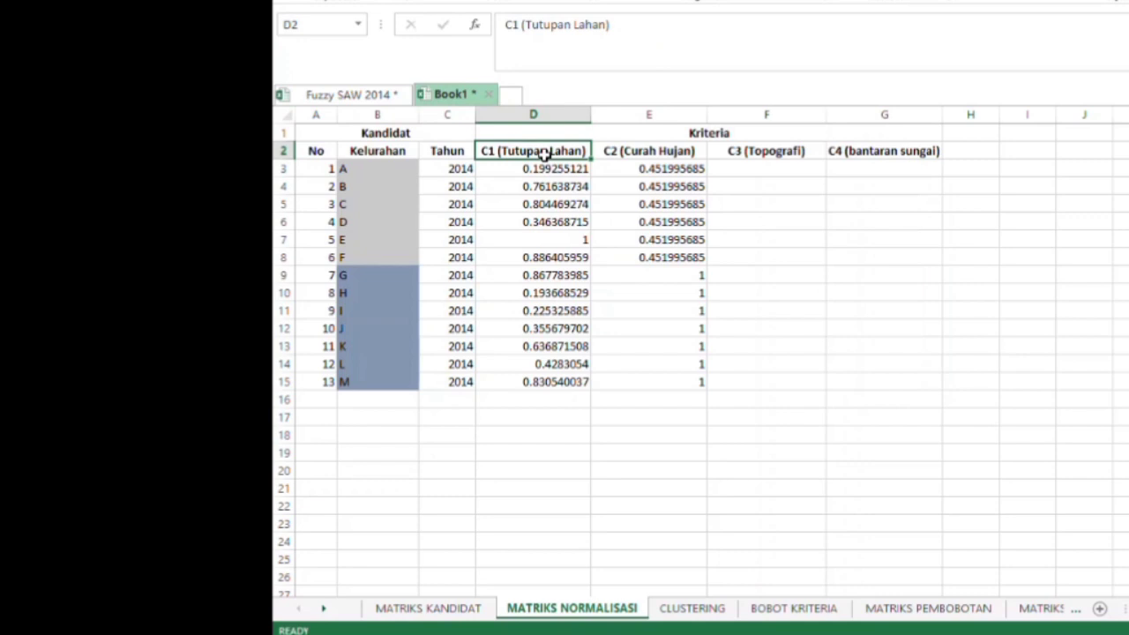
{"action": "left_click", "coordinate": [651, 151]}
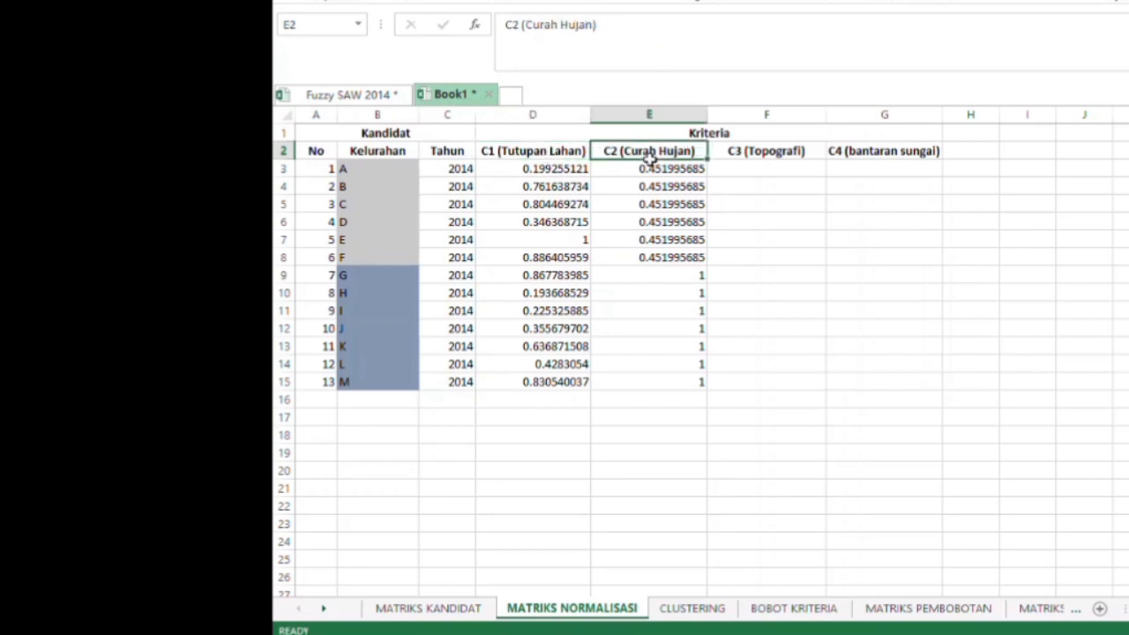
{"action": "left_click", "coordinate": [768, 152]}
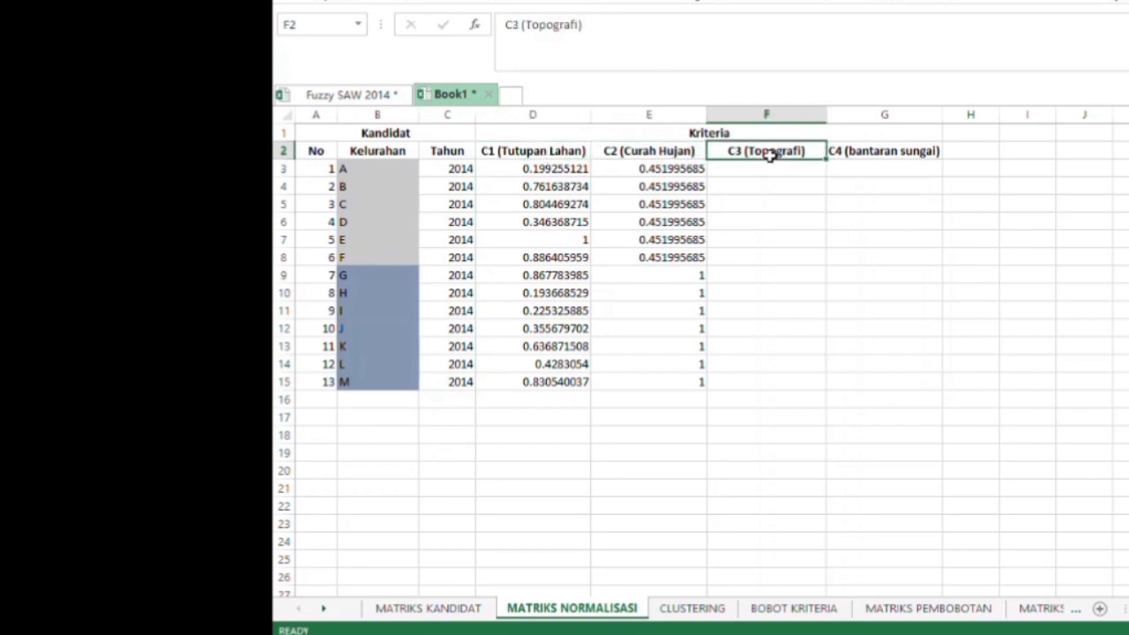
{"action": "left_click", "coordinate": [912, 159]}
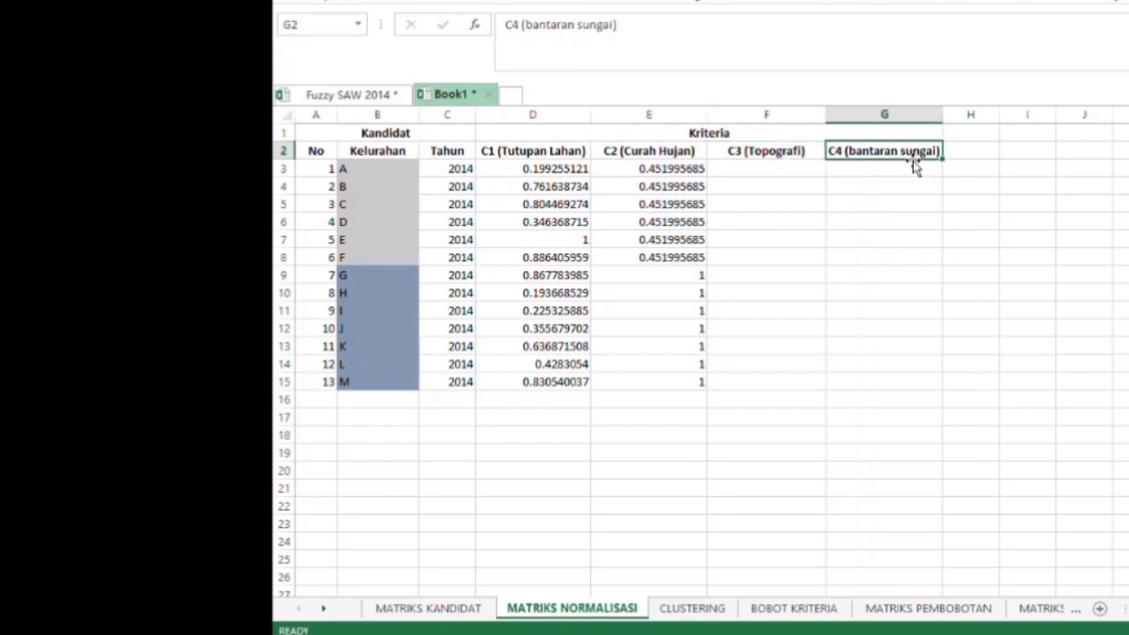
{"action": "left_click", "coordinate": [556, 170]}
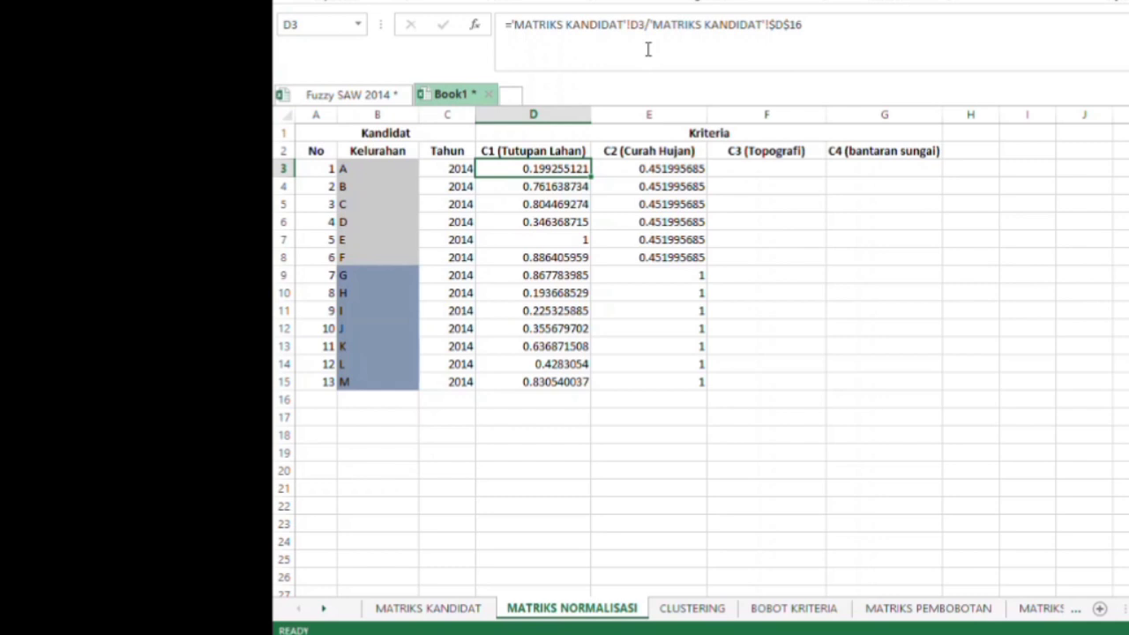
{"action": "left_click", "coordinate": [660, 168]}
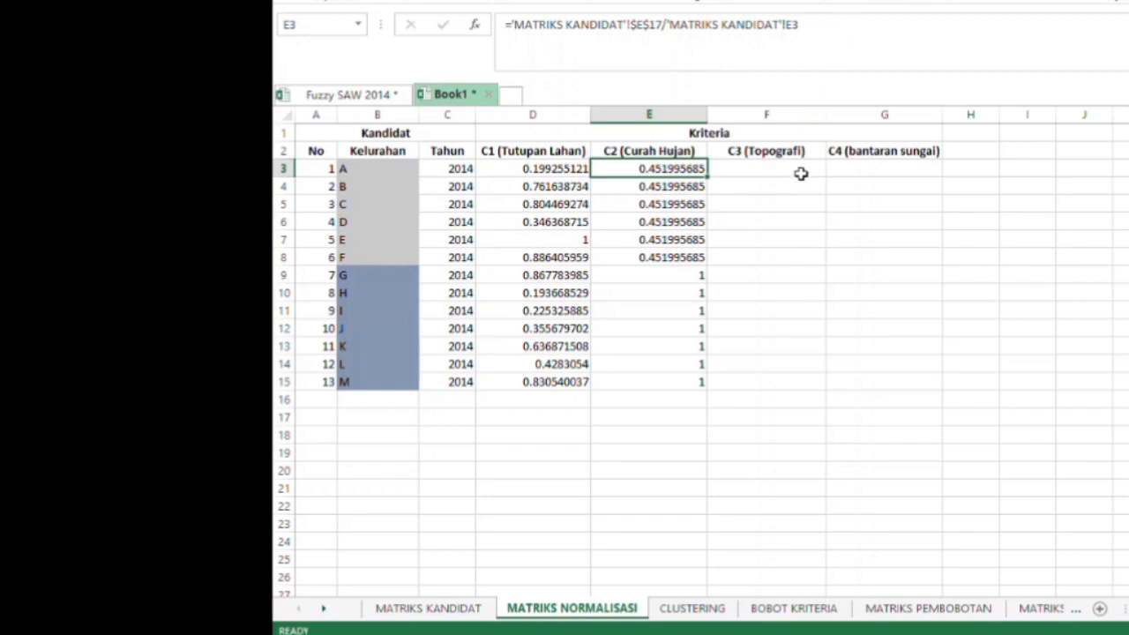
Enter ='MATRIKS KANDIDAT'!F3/'MATRIKS KANDIDAT'!$F$16 in F3 for C3 (Topografi) and fill it down to F15.
{"action": "left_click", "coordinate": [801, 173]}
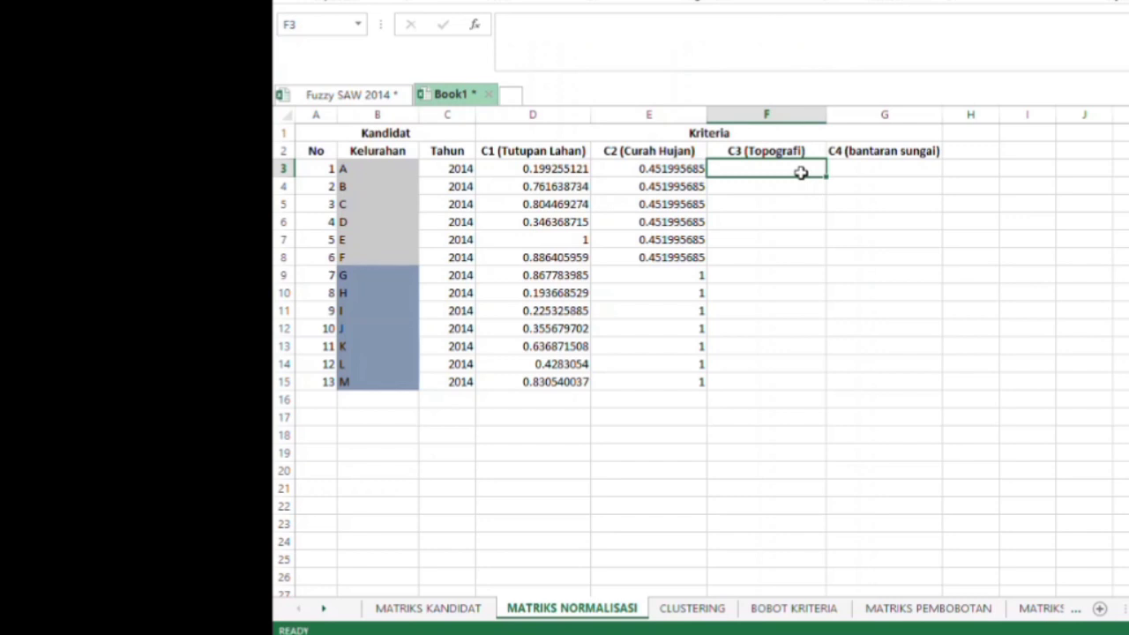
{"action": "left_click", "coordinate": [648, 39]}
{"action": "type", "text": "="}
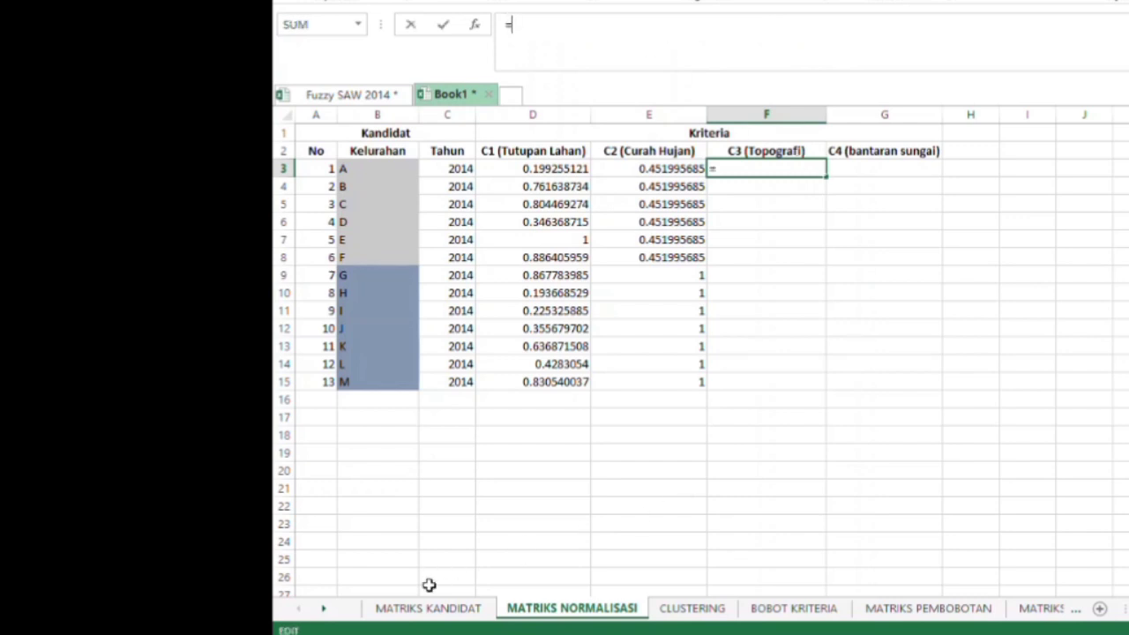
{"action": "left_click", "coordinate": [429, 608]}
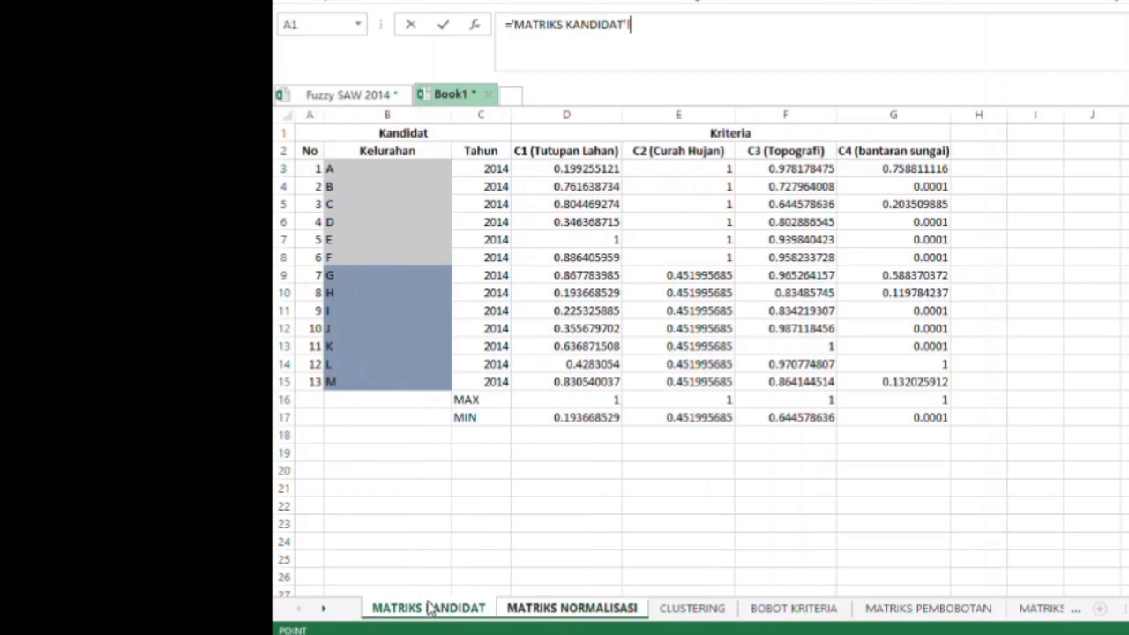
{"action": "left_click", "coordinate": [807, 172]}
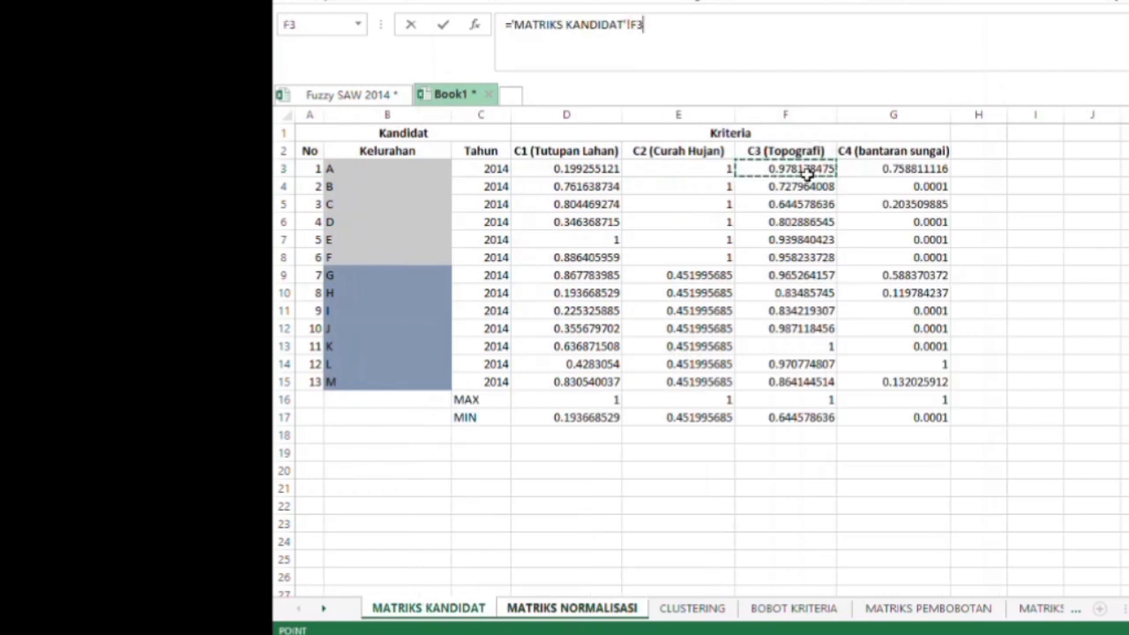
{"action": "type", "text": "/"}
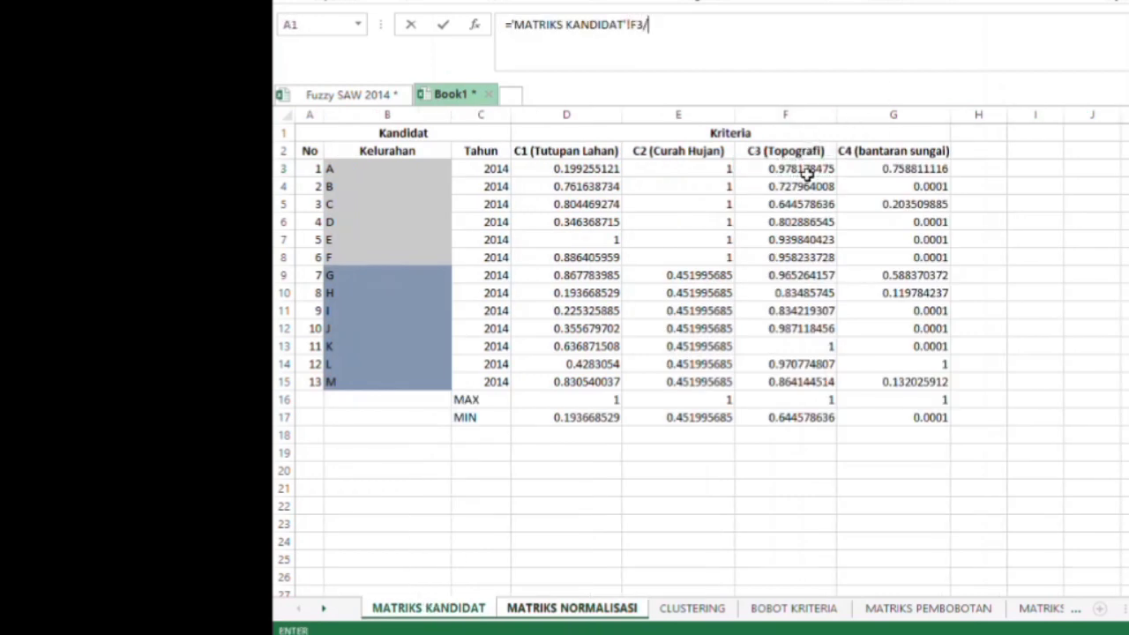
{"action": "left_click", "coordinate": [784, 404]}
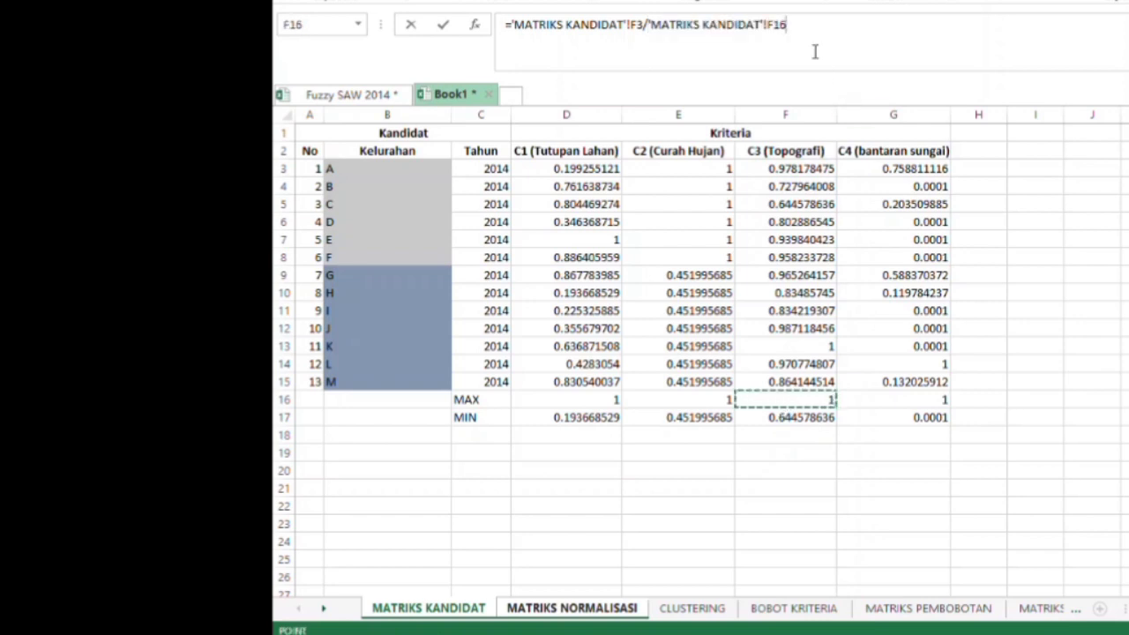
{"action": "left_click", "coordinate": [775, 27]}
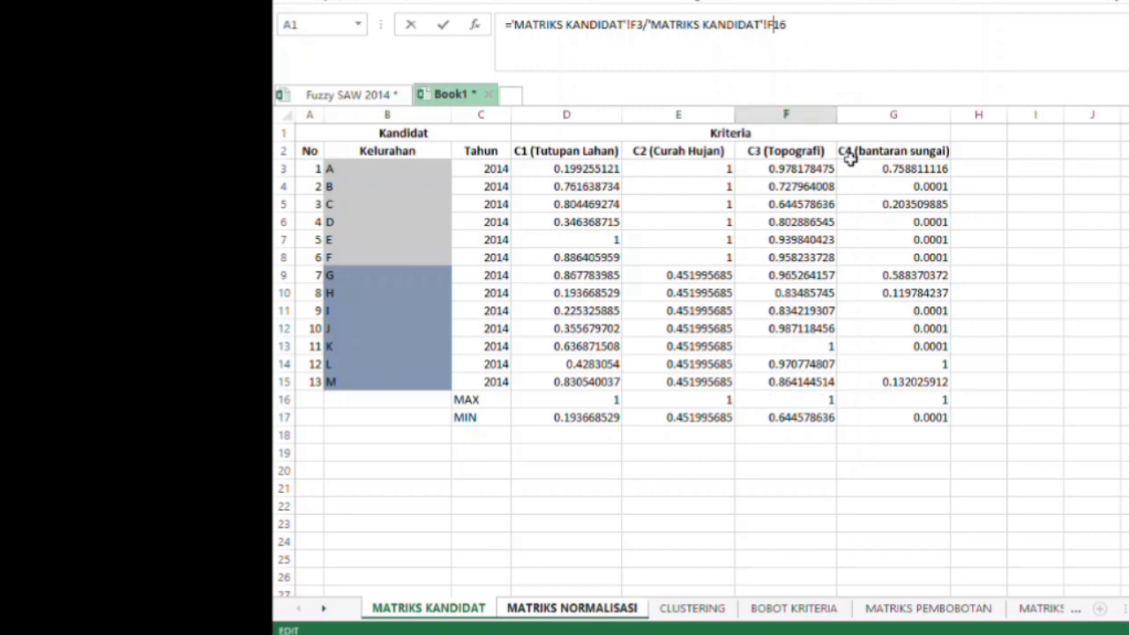
{"action": "type", "text": "$"}
{"action": "left_click", "coordinate": [767, 25]}
{"action": "type", "text": "$"}
{"action": "key", "text": "Return"}
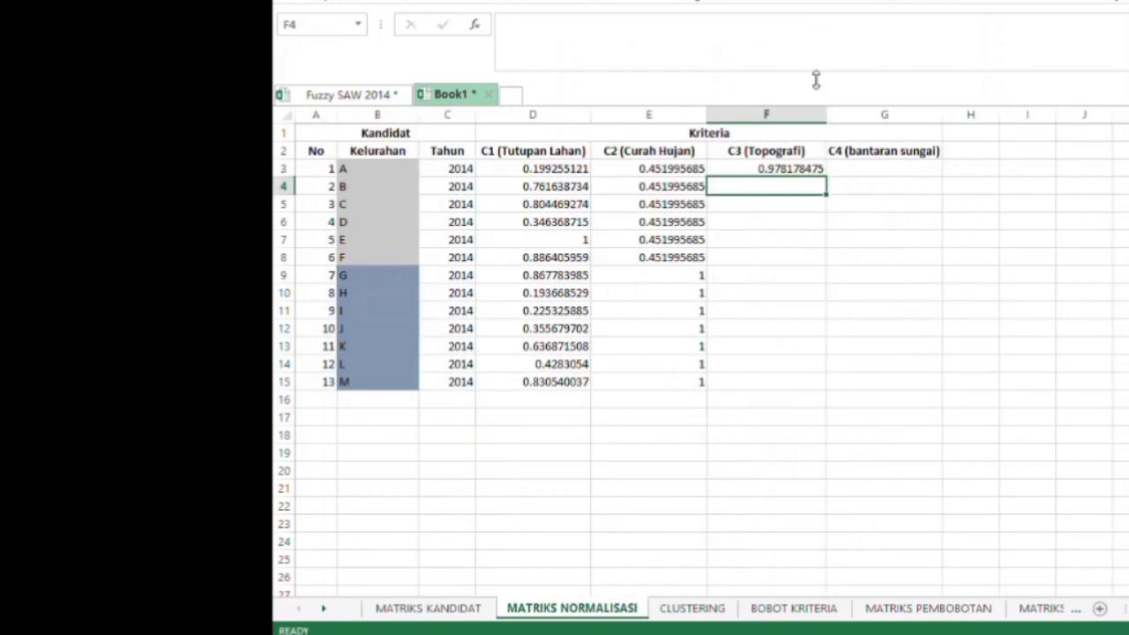
{"action": "left_click", "coordinate": [816, 171]}
{"action": "left_click_drag", "start_coordinate": [827, 178], "coordinate": [828, 390]}
Check the filled C3 (Topografi) formulas row by row from F3 to F10 for correct relative and absolute references.
{"action": "left_click", "coordinate": [776, 188]}
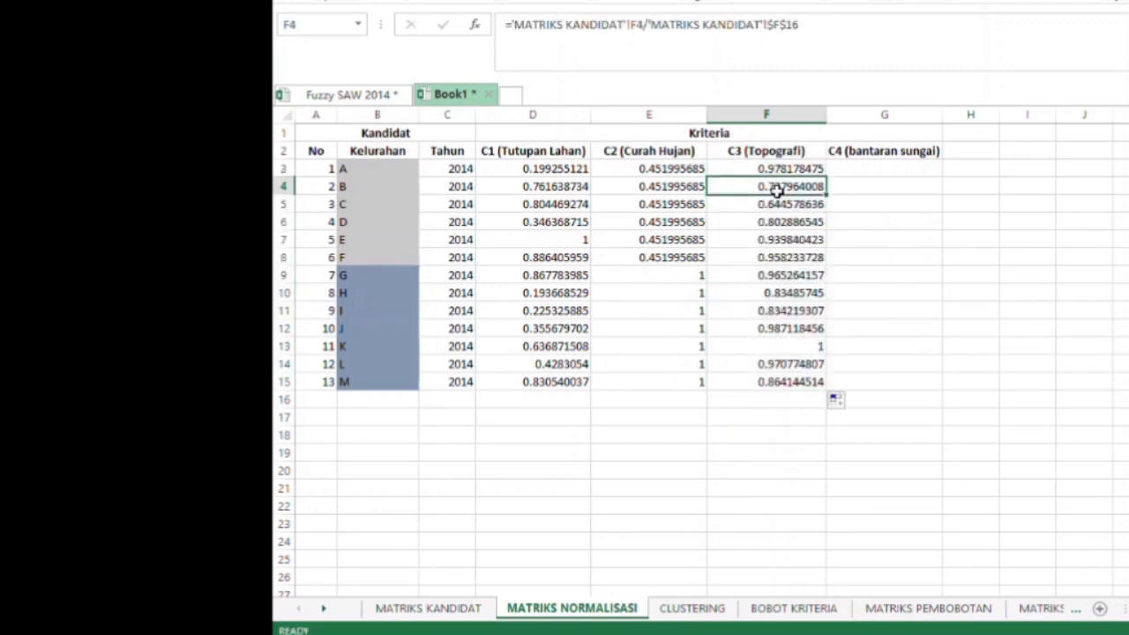
{"action": "key", "text": "Up"}
{"action": "key", "text": "Down"}
{"action": "key", "text": "Down"}
{"action": "key", "text": "Down"}
{"action": "key", "text": "Down"}
{"action": "key", "text": "Down"}
{"action": "key", "text": "Down"}
{"action": "key", "text": "Down"}
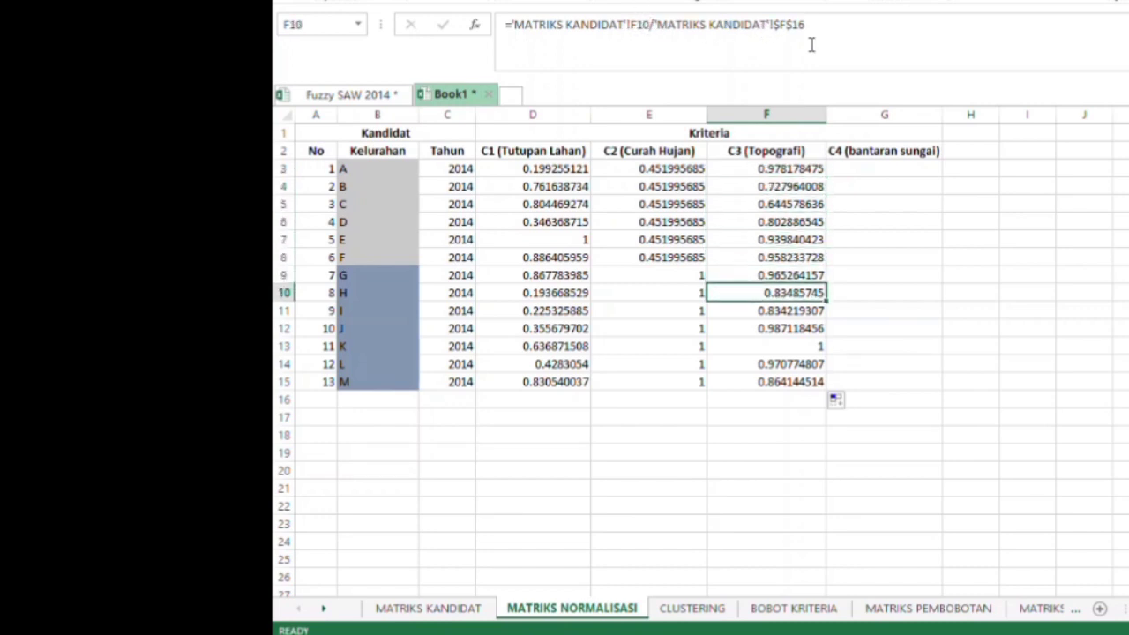
Enter ='MATRIKS KANDIDAT'!$G$17/'MATRIKS KANDIDAT'!G3 in G3 for C4 (bantaran sungai) and fill it down to G15.
{"action": "left_click", "coordinate": [897, 172]}
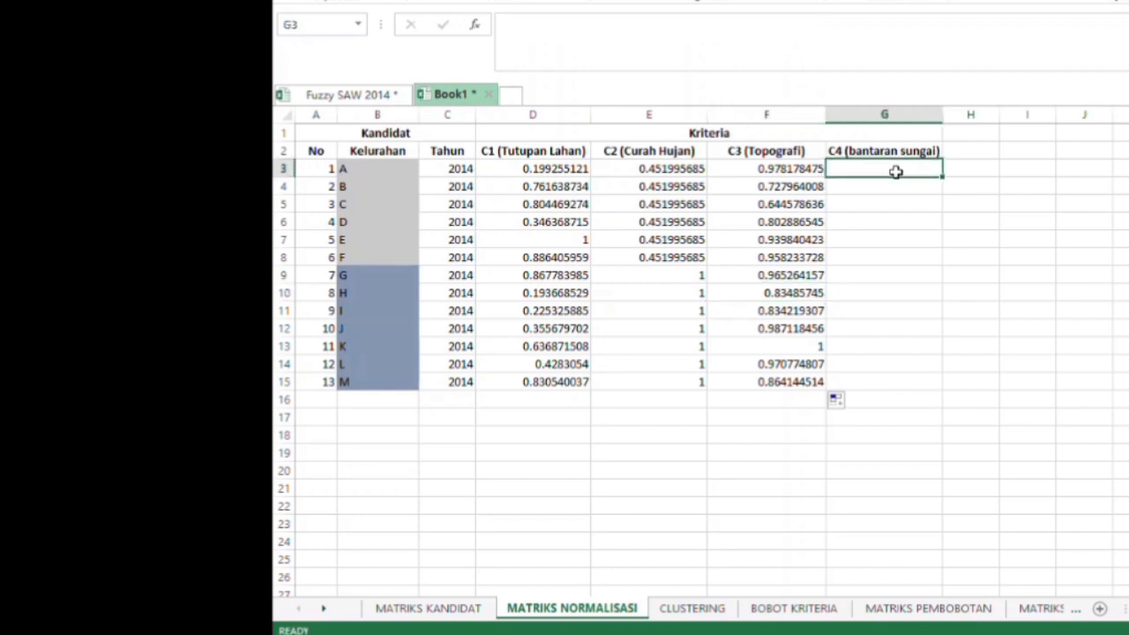
{"action": "type", "text": "="}
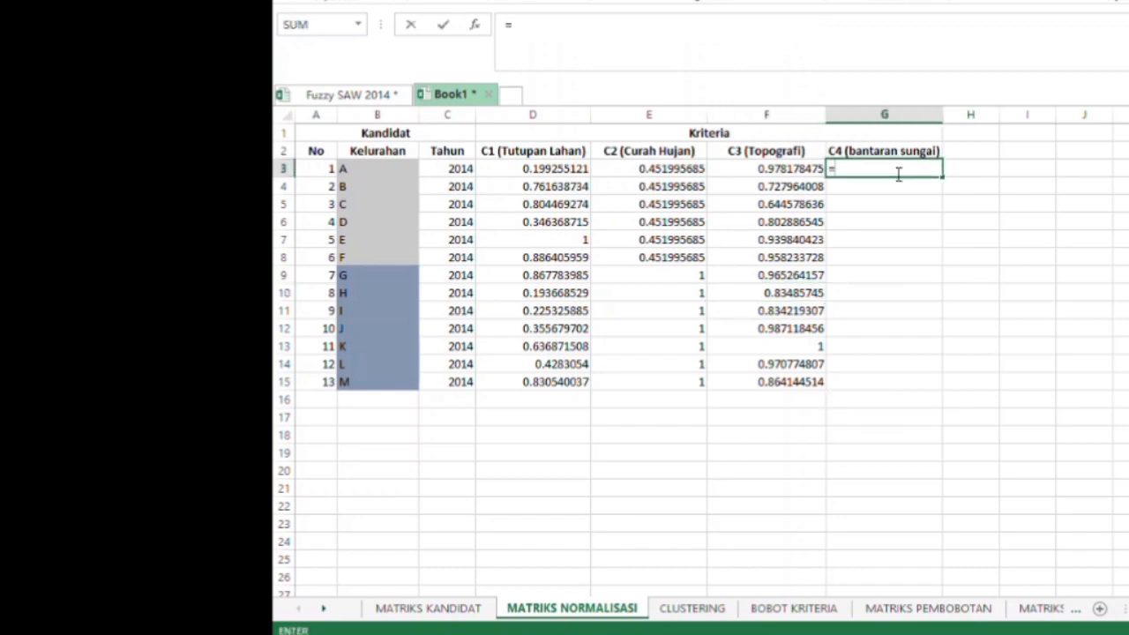
{"action": "left_click", "coordinate": [432, 613]}
{"action": "left_click", "coordinate": [915, 421]}
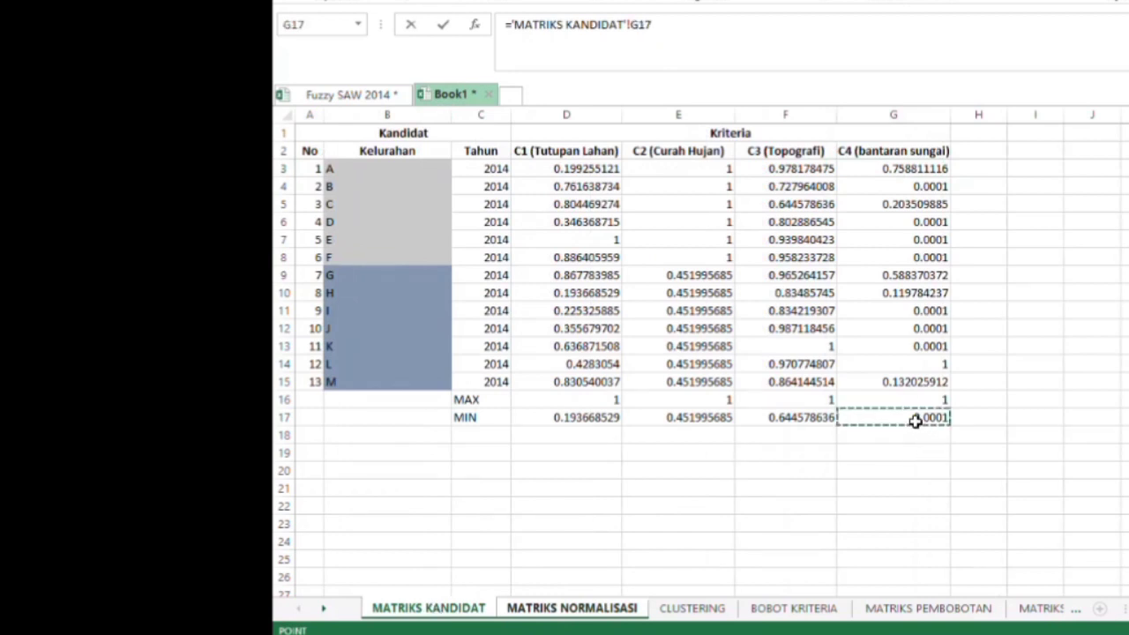
{"action": "type", "text": "/"}
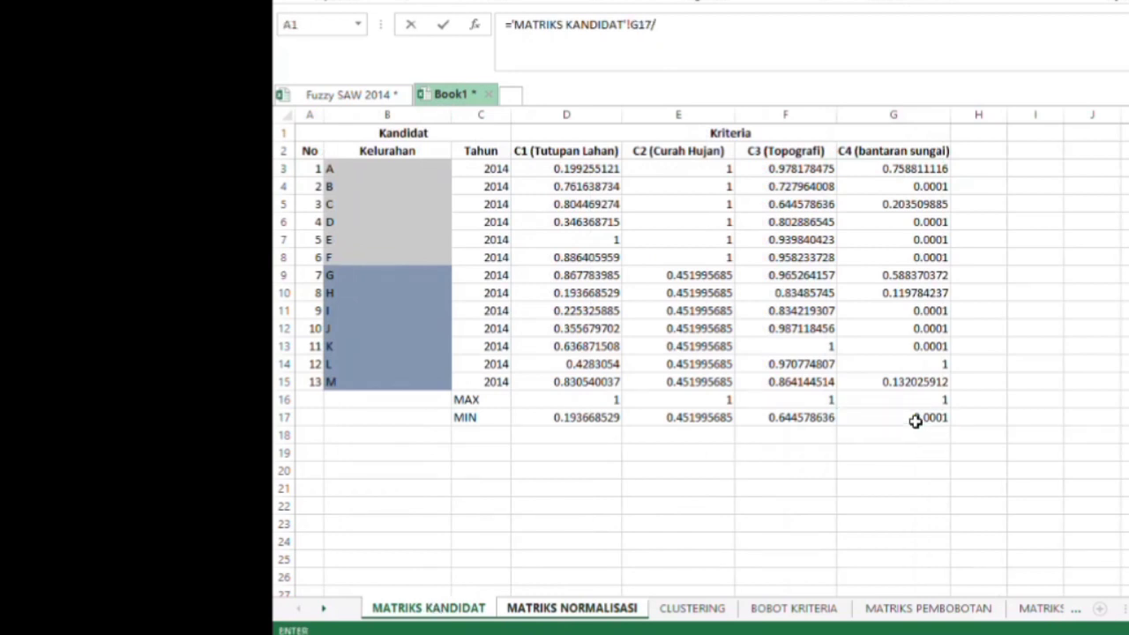
{"action": "left_click", "coordinate": [893, 170]}
{"action": "left_click", "coordinate": [639, 26]}
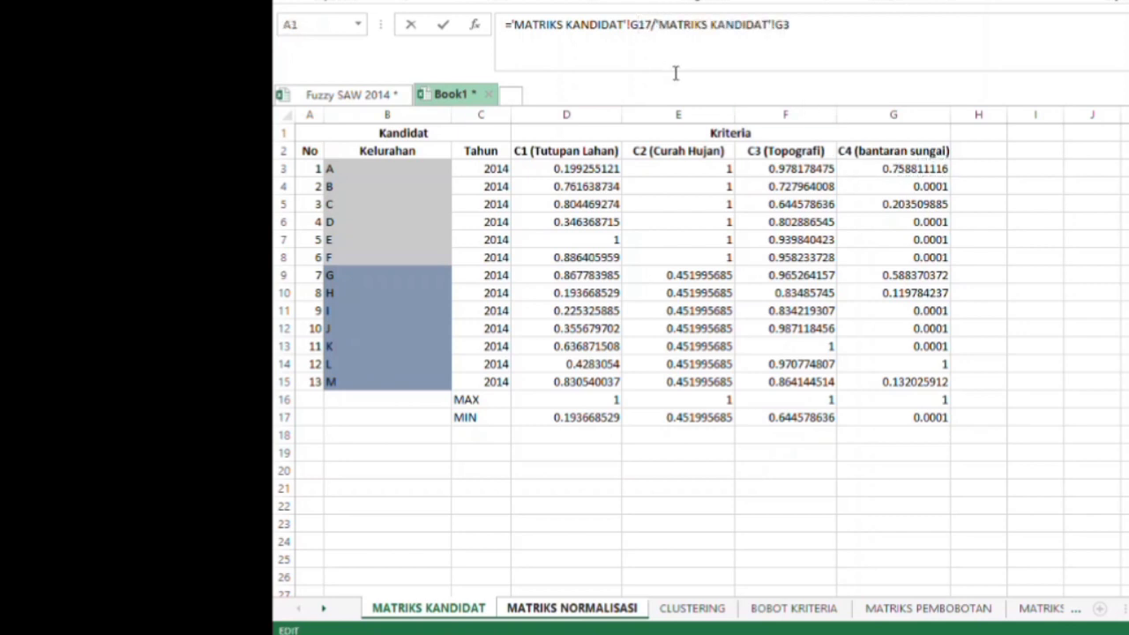
{"action": "type", "text": "$"}
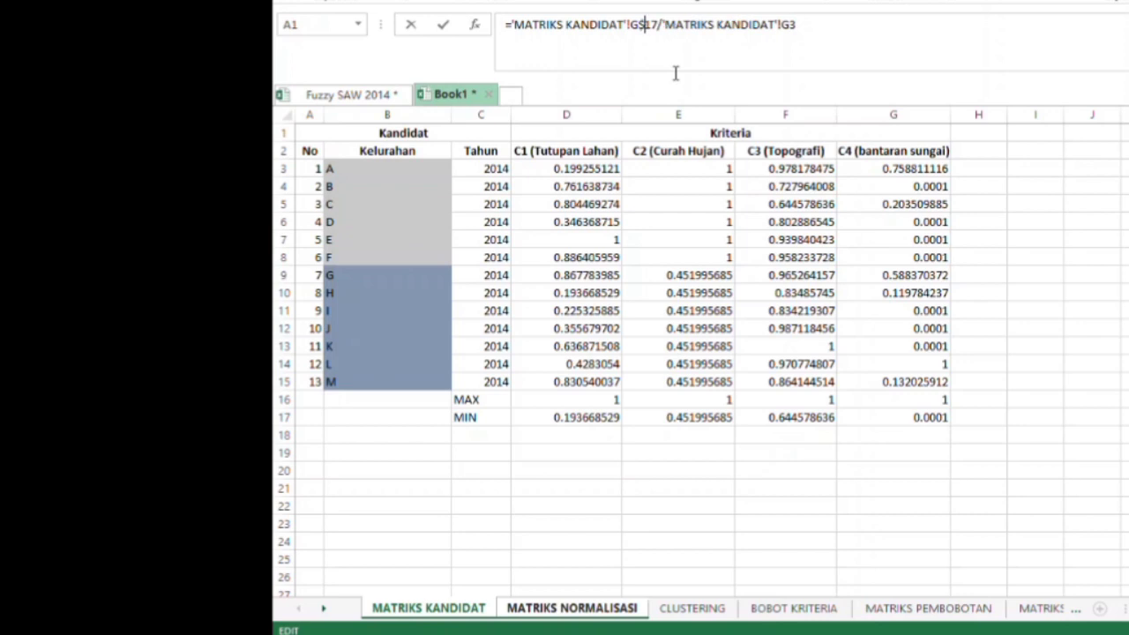
{"action": "left_click", "coordinate": [631, 26]}
{"action": "type", "text": "$"}
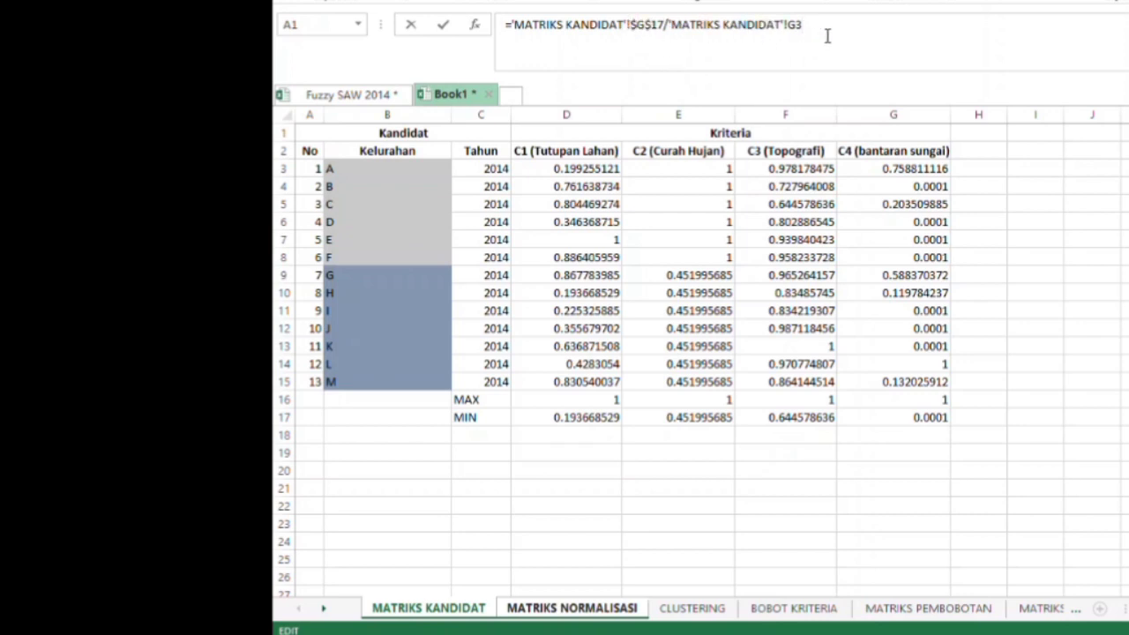
{"action": "key", "text": "Return"}
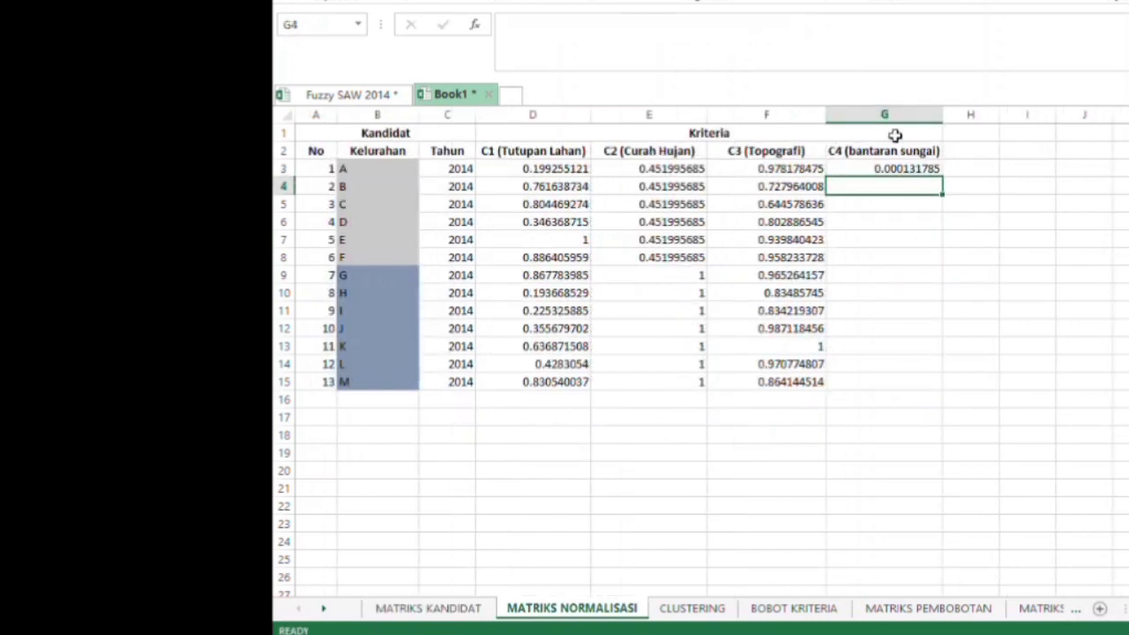
{"action": "left_click", "coordinate": [889, 170]}
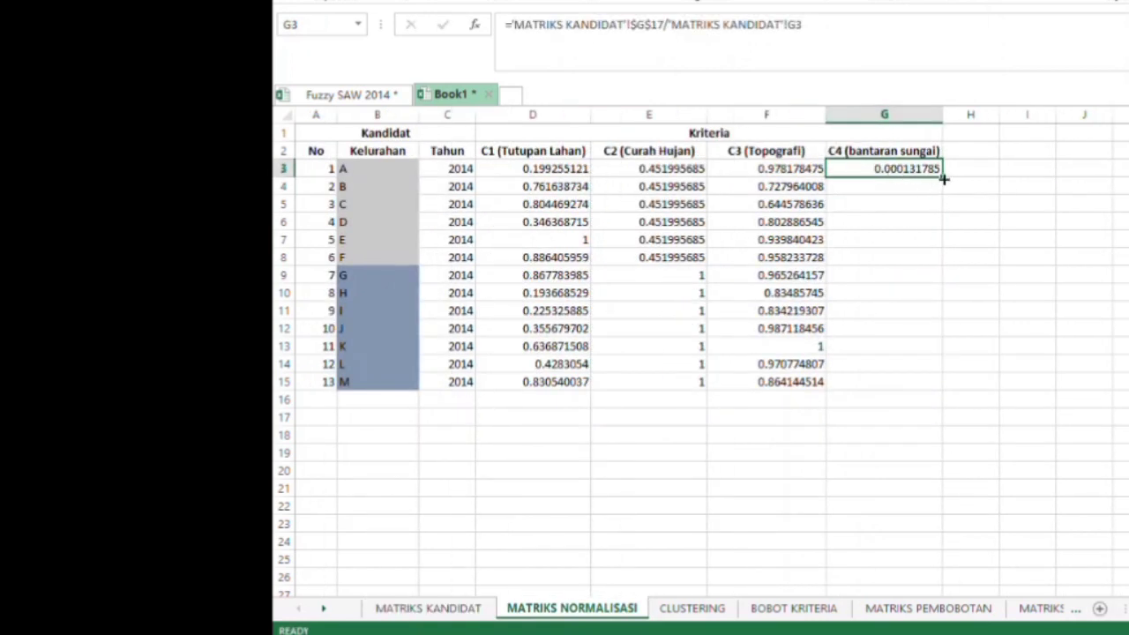
{"action": "left_click_drag", "start_coordinate": [943, 179], "coordinate": [943, 396]}
{"action": "left_click", "coordinate": [1041, 358]}
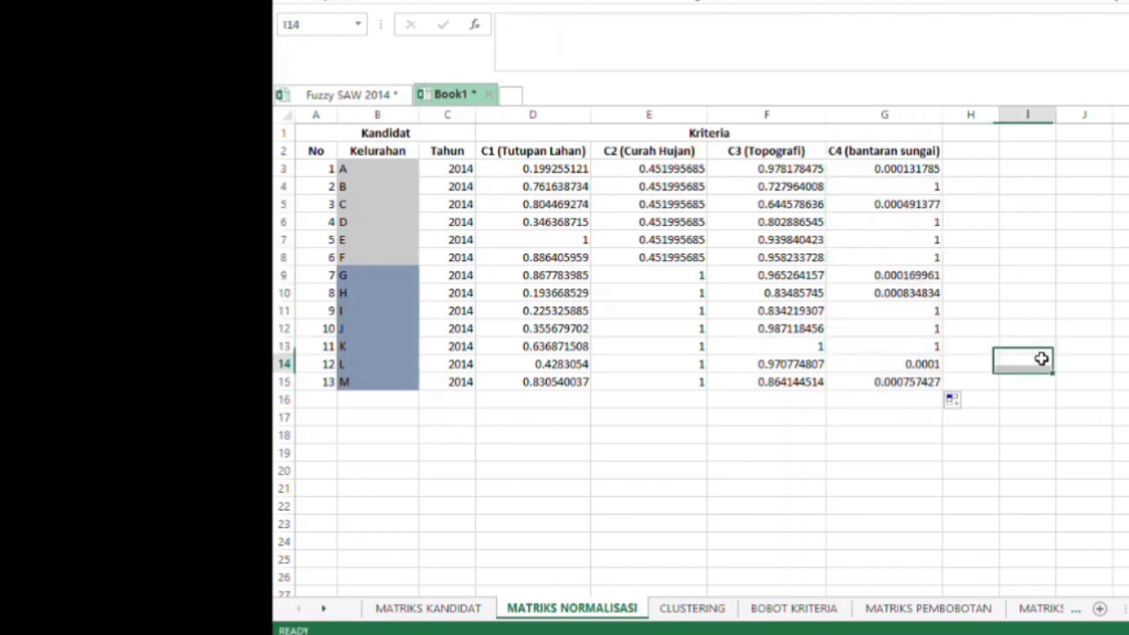
Review the flood vulnerability zones on the CLUSTERING sheet and the range formula in D2.
{"action": "left_click", "coordinate": [681, 610]}
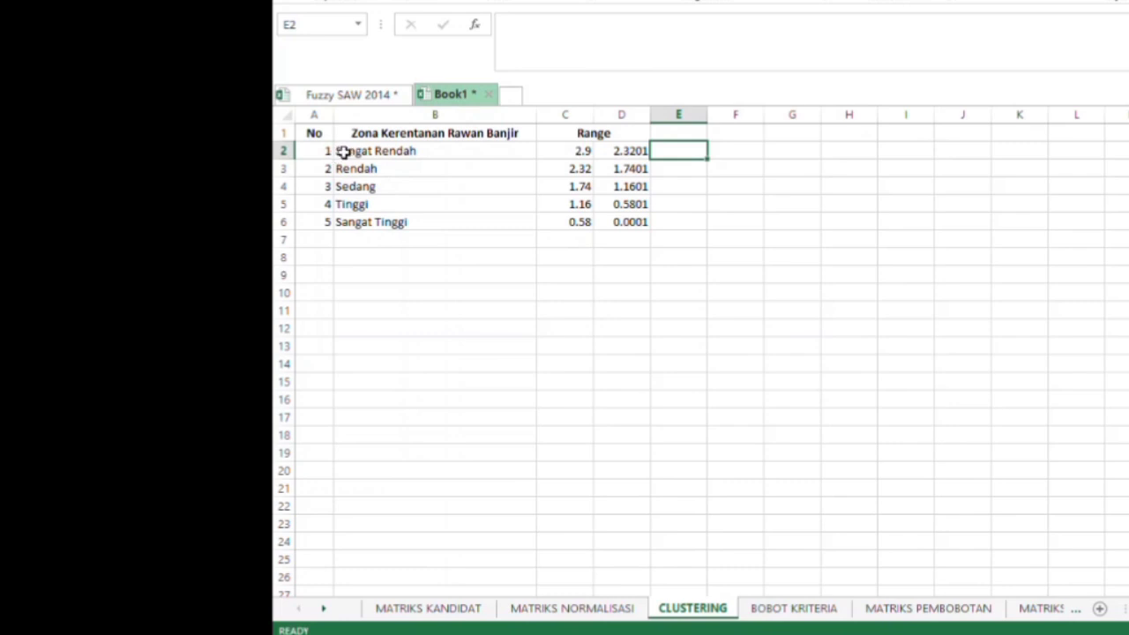
{"action": "left_click_drag", "start_coordinate": [343, 151], "coordinate": [451, 221]}
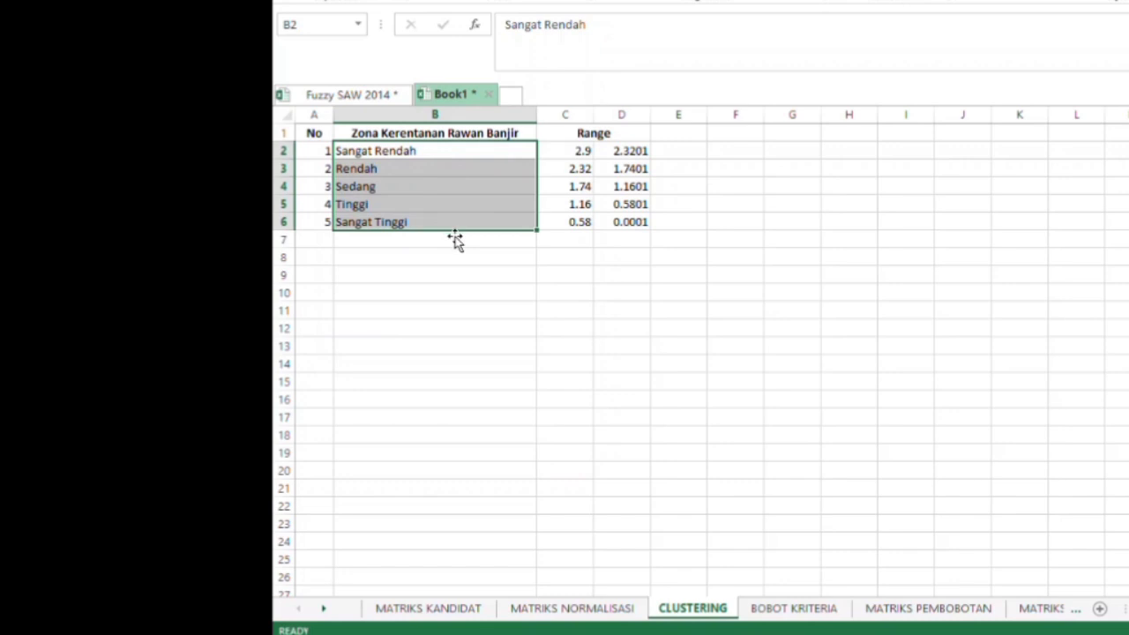
{"action": "left_click", "coordinate": [416, 169]}
{"action": "left_click", "coordinate": [430, 151]}
{"action": "left_click_drag", "start_coordinate": [429, 152], "coordinate": [453, 206]}
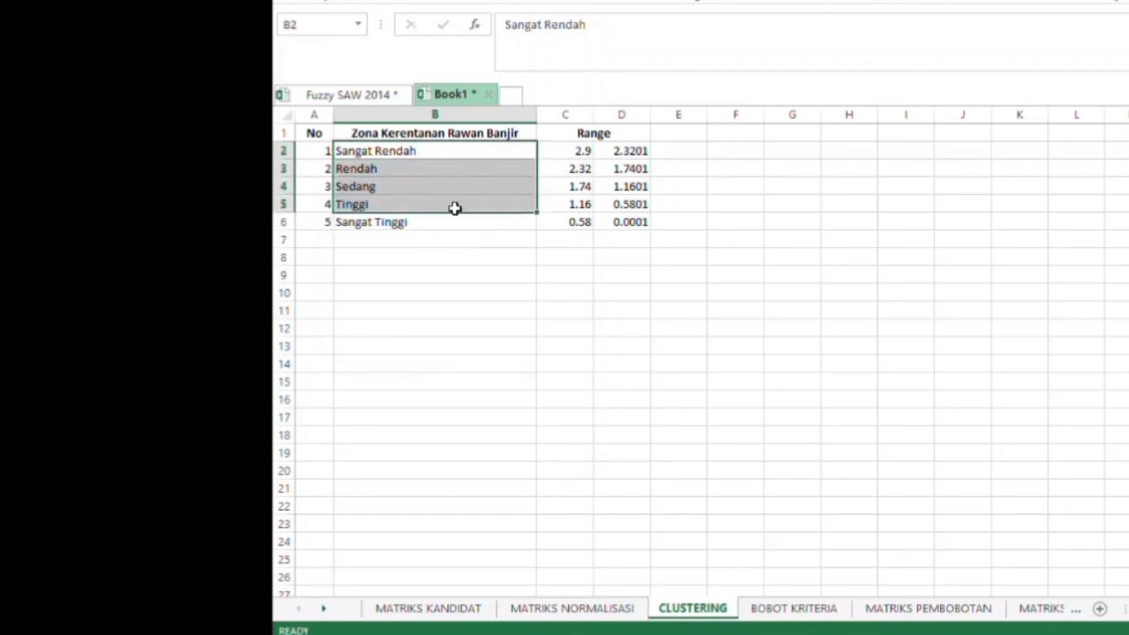
{"action": "left_click", "coordinate": [625, 153]}
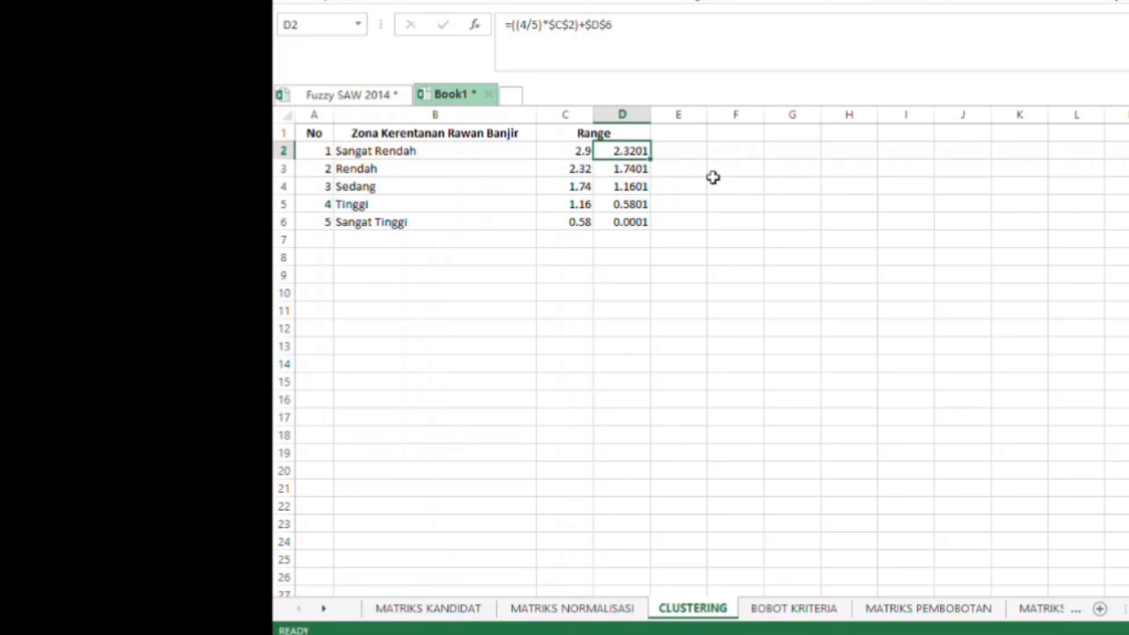
Examine the zone range block C2:D6 on the CLUSTERING sheet, including the formulas in D3, C2 and D2.
{"action": "key", "text": "Down"}
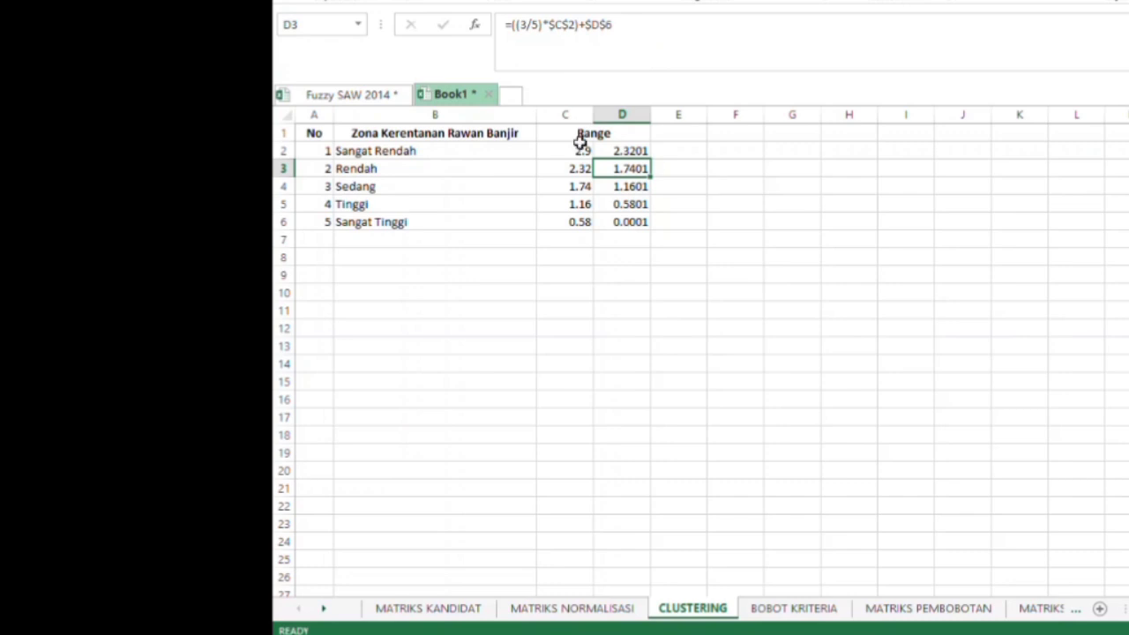
{"action": "left_click_drag", "start_coordinate": [575, 151], "coordinate": [639, 221]}
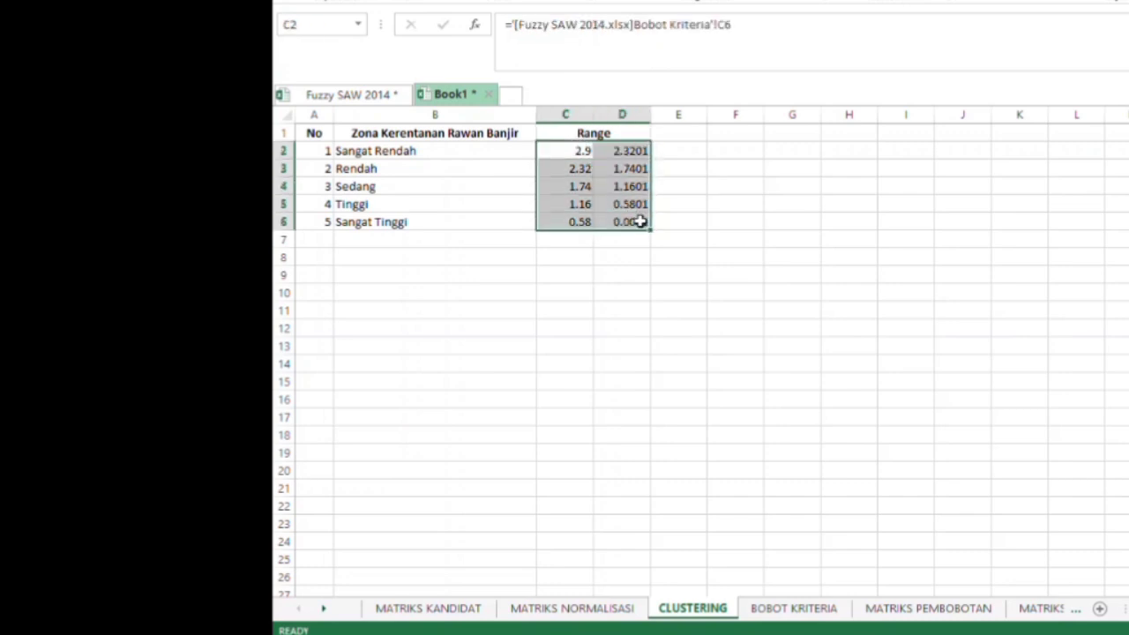
{"action": "left_click", "coordinate": [768, 176]}
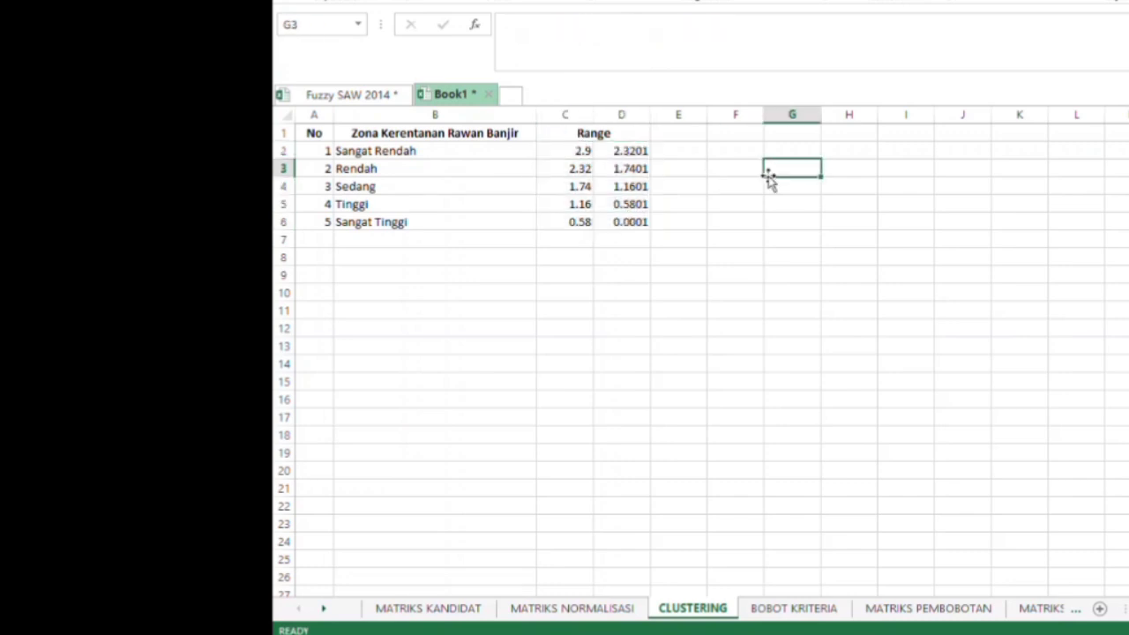
{"action": "left_click", "coordinate": [583, 152]}
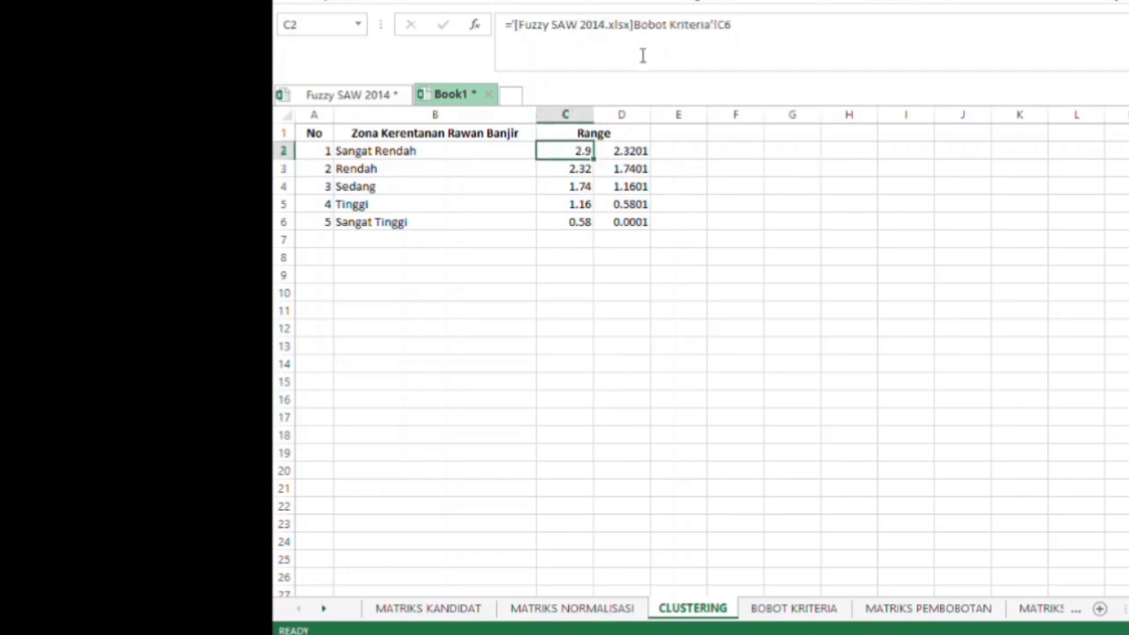
{"action": "left_click", "coordinate": [618, 149]}
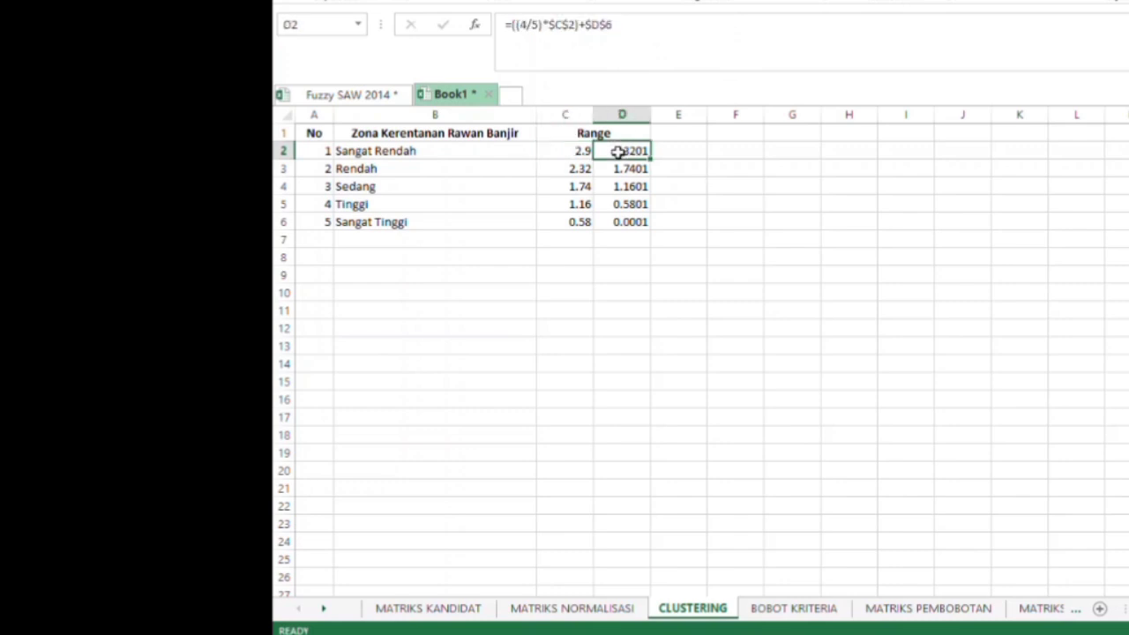
Inspect the BOBOT KRITERIA weights in C2:C5, the Jumlah Pembobotan sum formula and the Min Jumlah Pembobotan value.
{"action": "left_click", "coordinate": [829, 612]}
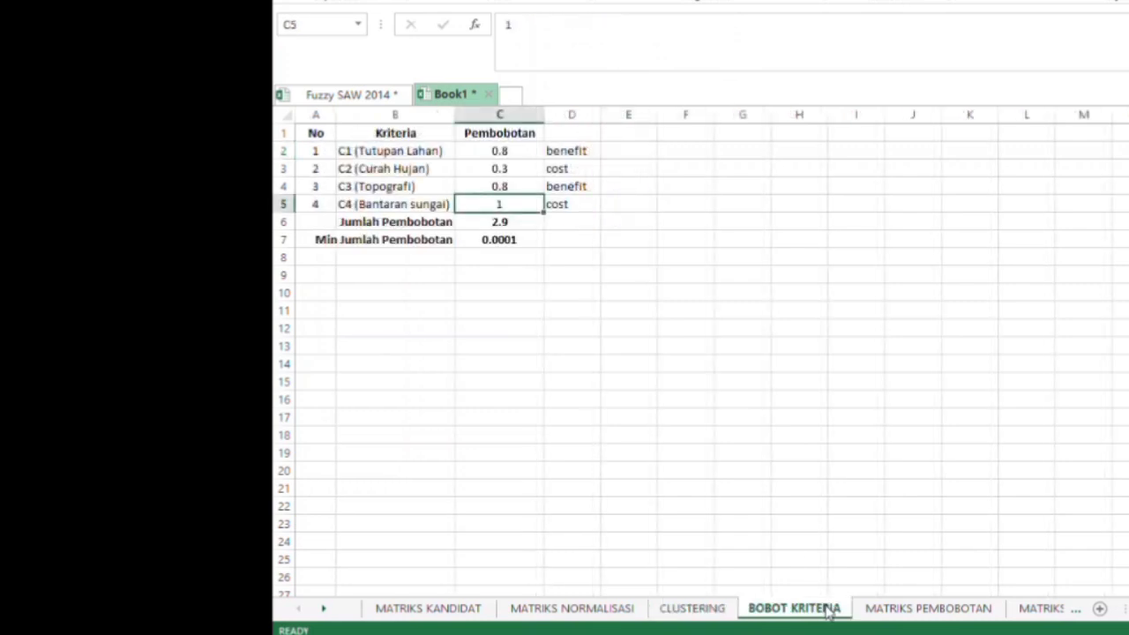
{"action": "left_click", "coordinate": [527, 224]}
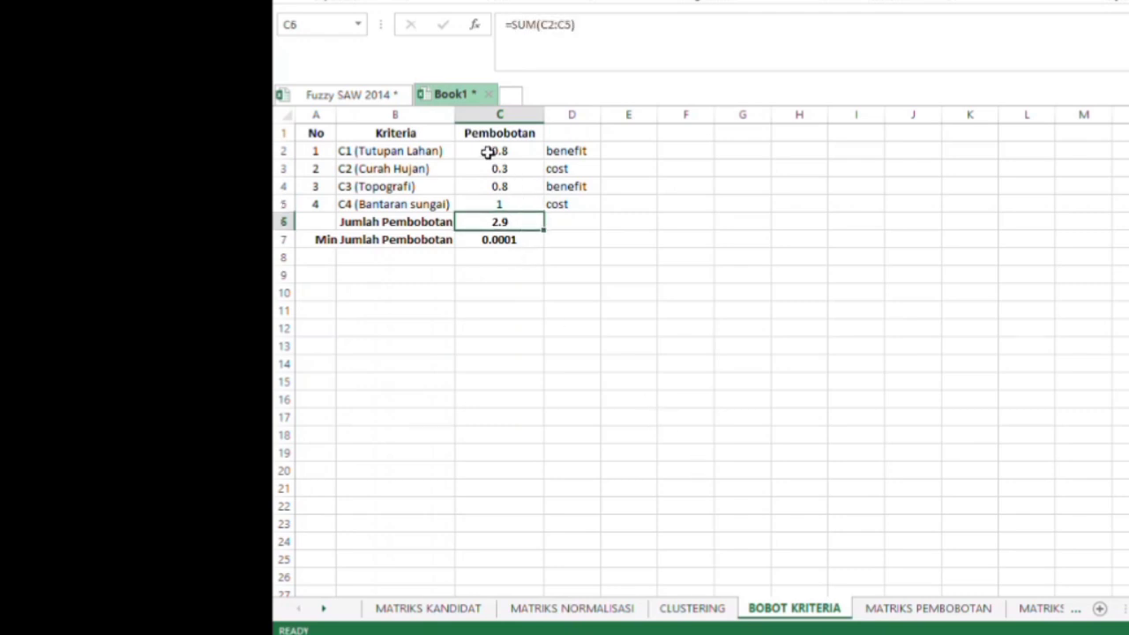
{"action": "left_click_drag", "start_coordinate": [488, 151], "coordinate": [513, 204]}
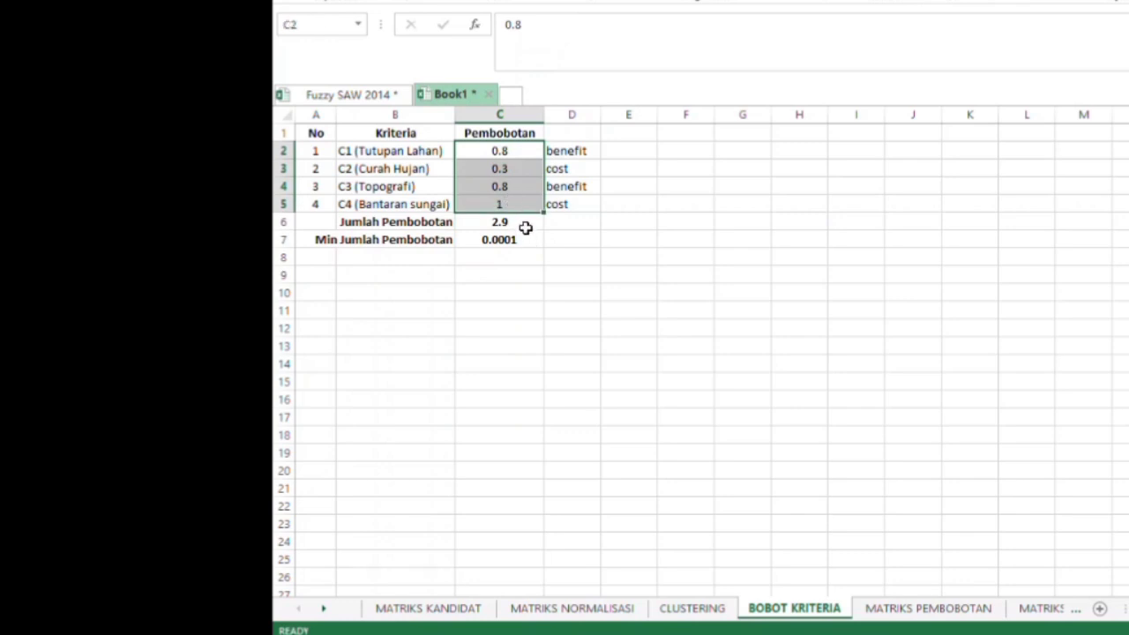
{"action": "left_click", "coordinate": [526, 226]}
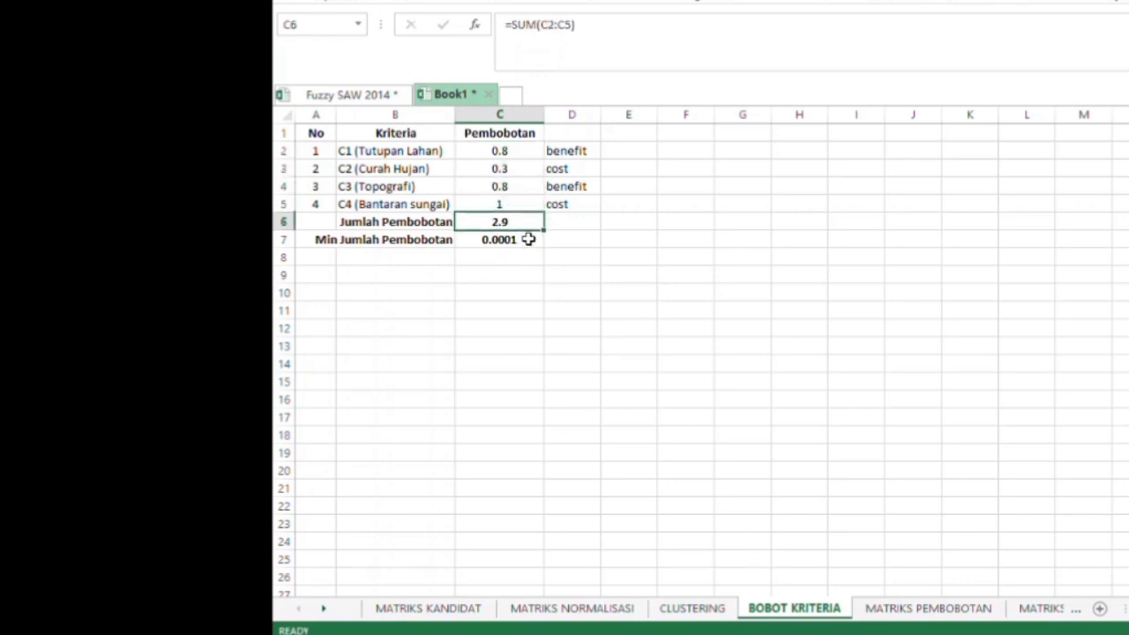
{"action": "left_click", "coordinate": [528, 239]}
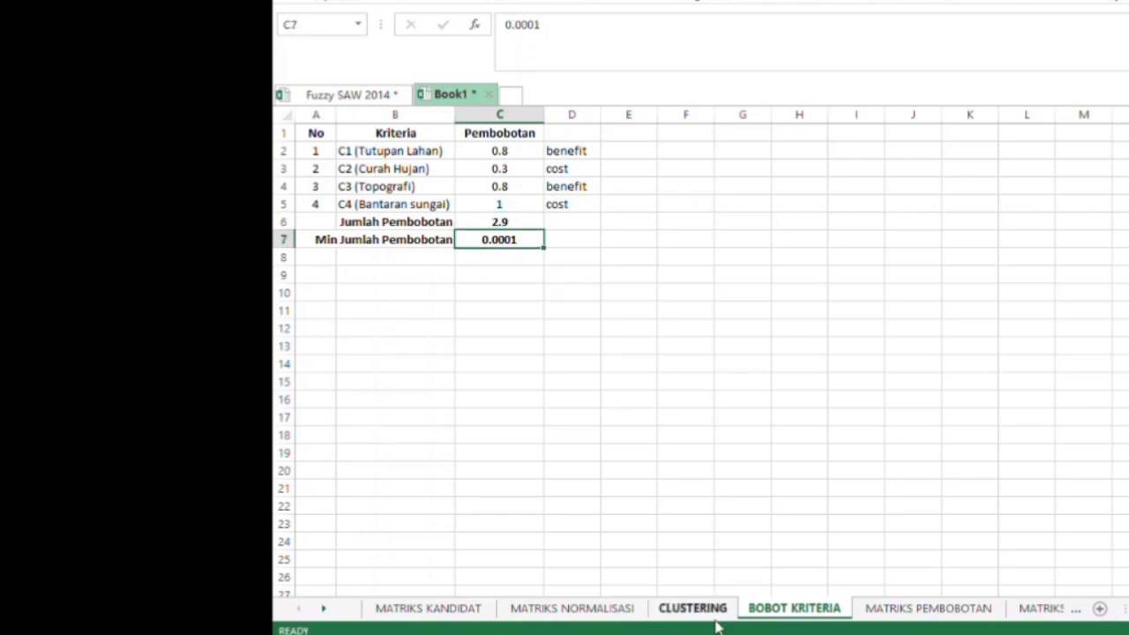
Compare the Sangat Rendah range formulas in C2 and D2 on the CLUSTERING sheet with the Rendah formula in C3.
{"action": "left_click", "coordinate": [660, 613]}
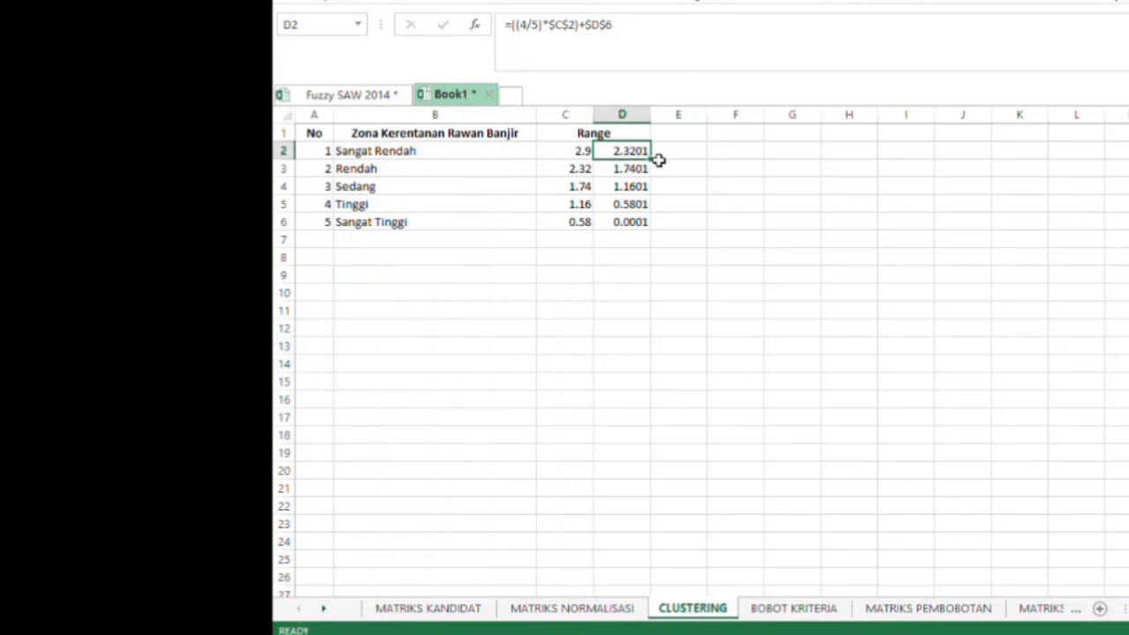
{"action": "left_click", "coordinate": [583, 153]}
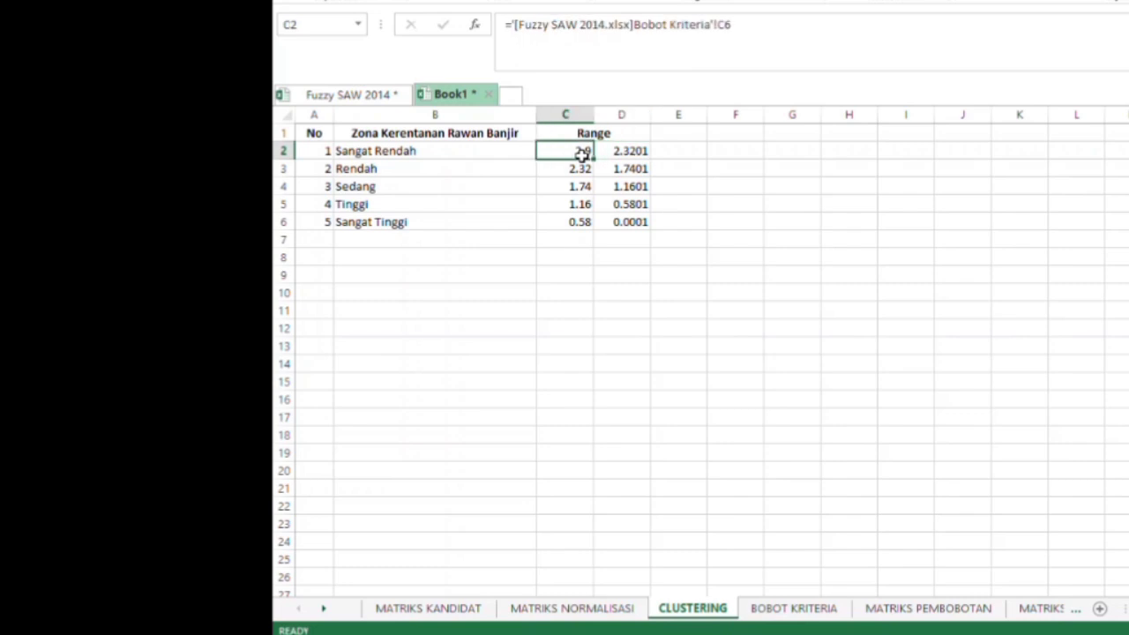
{"action": "left_click", "coordinate": [620, 154]}
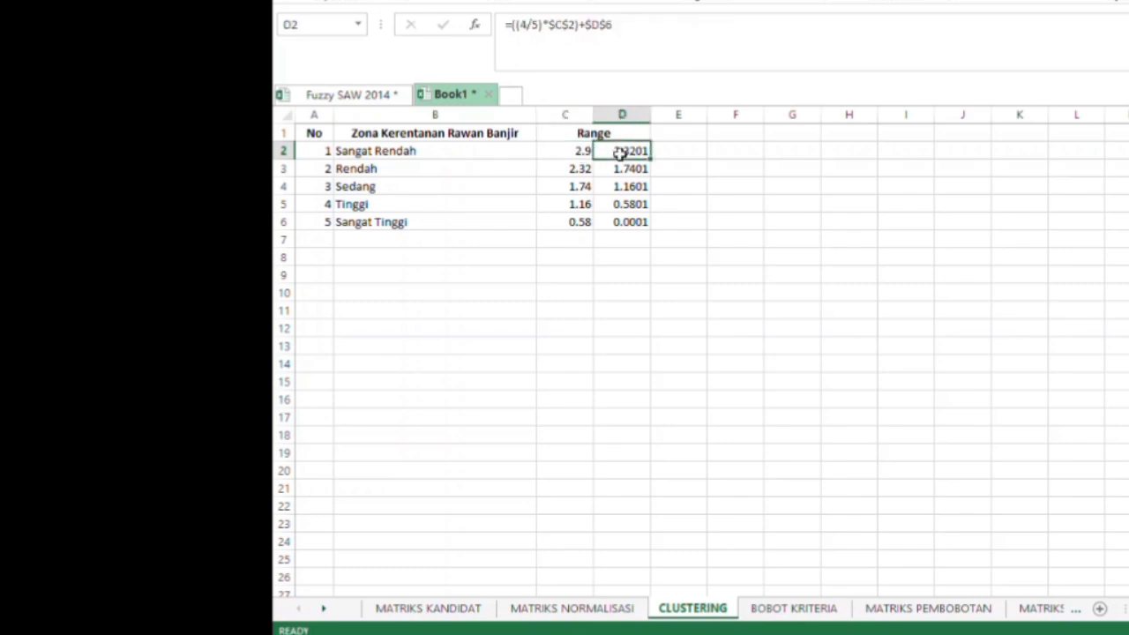
{"action": "left_click", "coordinate": [584, 172]}
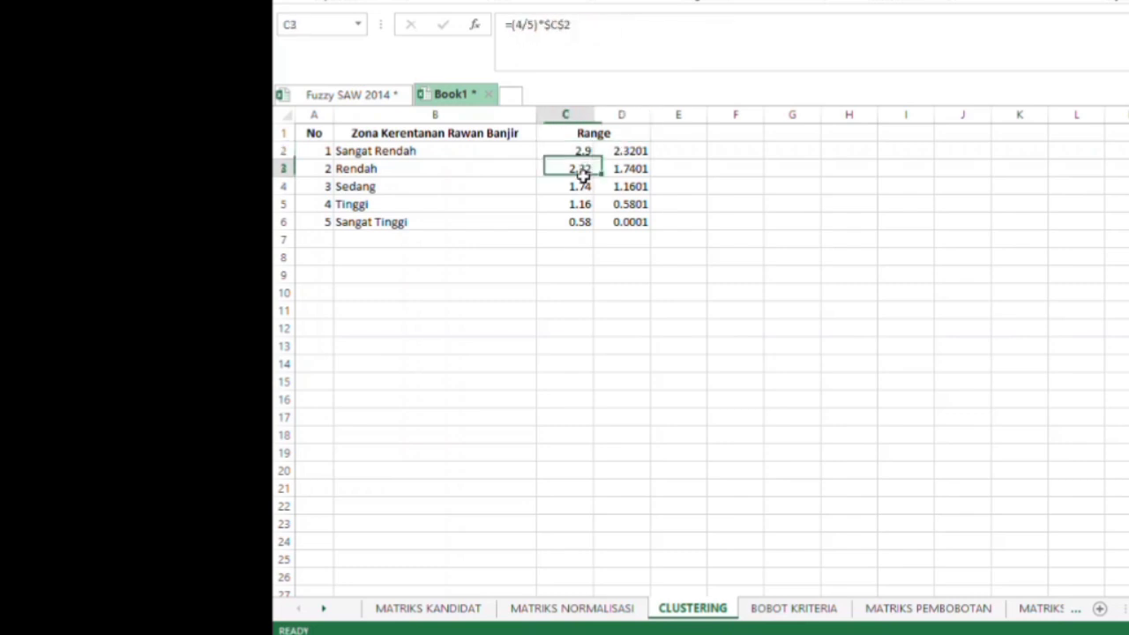
{"action": "left_click", "coordinate": [610, 154]}
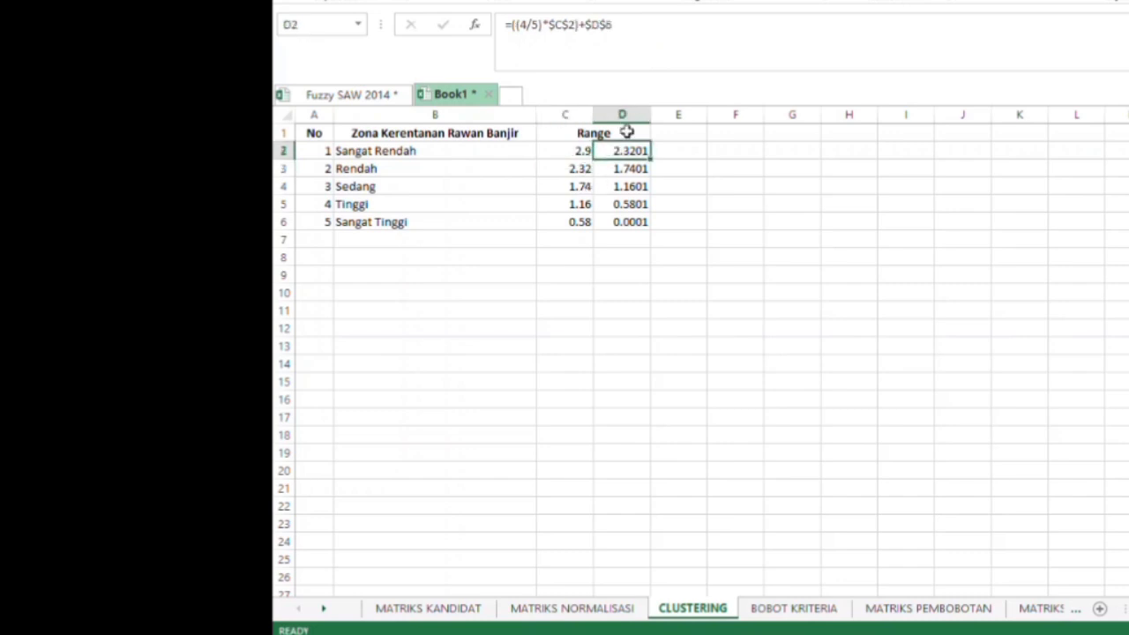
Check the second Range column's formulas from D2 down to D6, including their cell references, without changing them.
{"action": "left_click", "coordinate": [644, 20]}
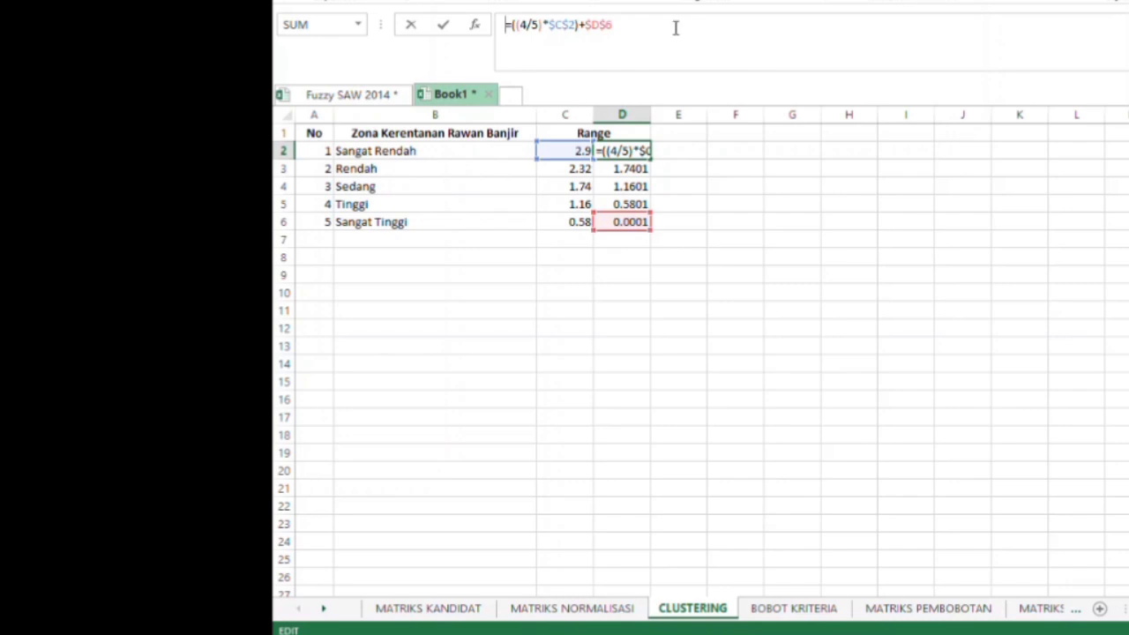
{"action": "key", "text": "Return"}
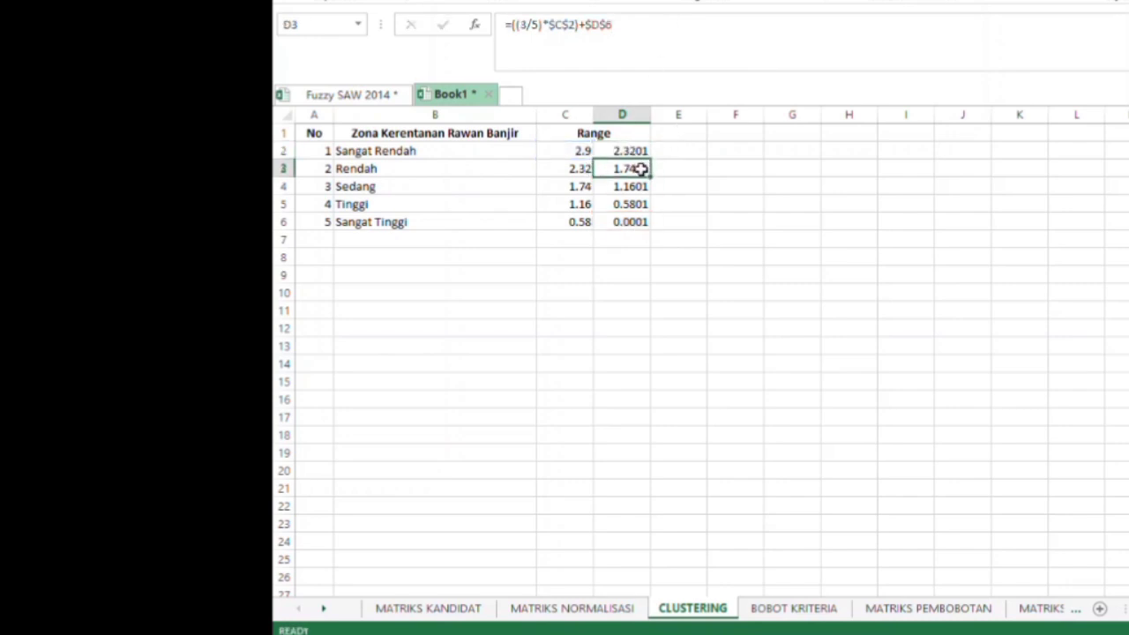
{"action": "left_click", "coordinate": [637, 42]}
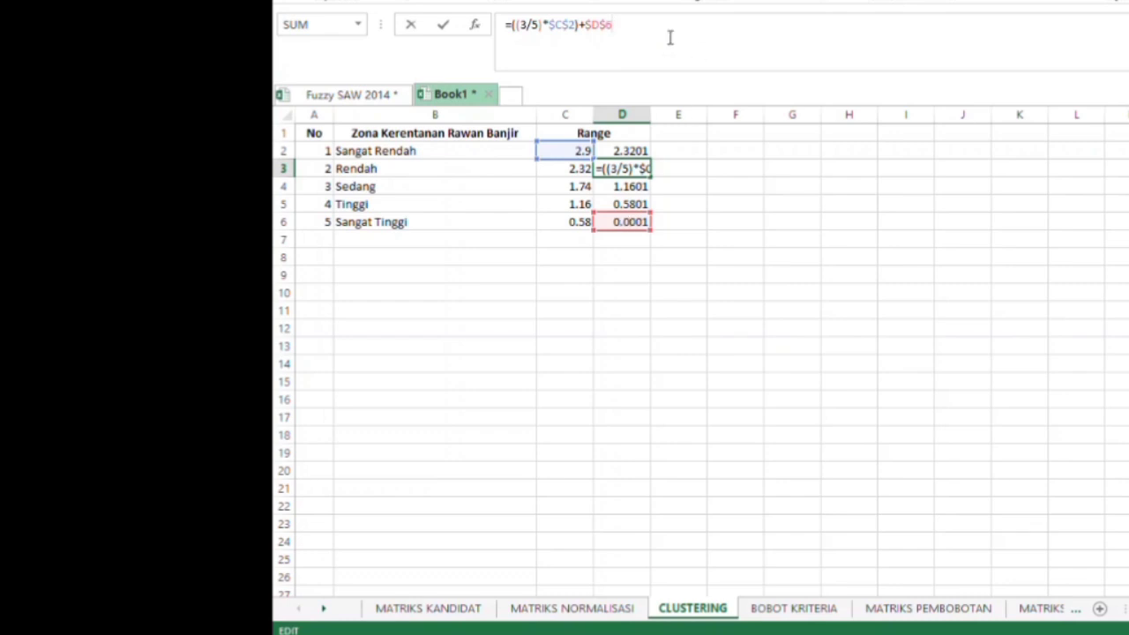
{"action": "key", "text": "Return"}
{"action": "key", "text": "Return"}
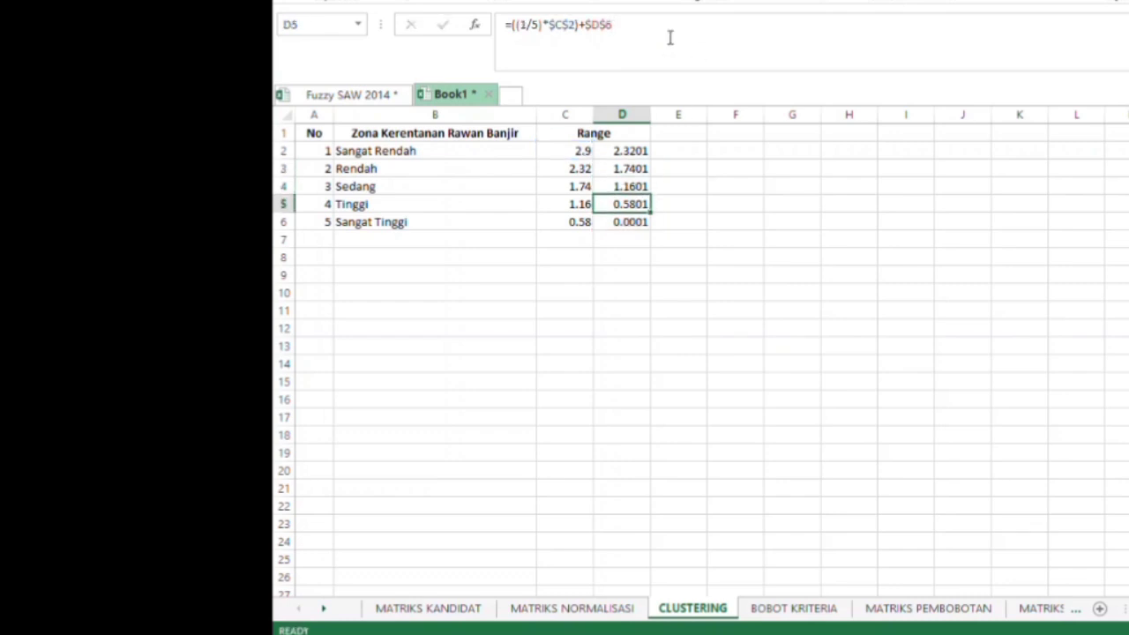
{"action": "key", "text": "Return"}
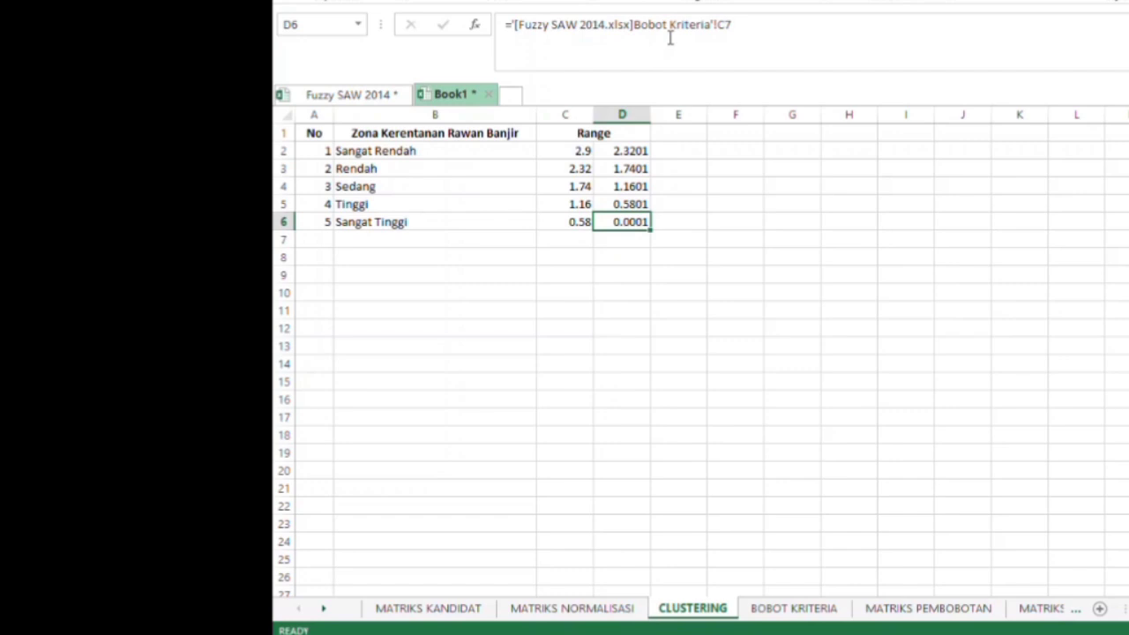
{"action": "key", "text": "Up"}
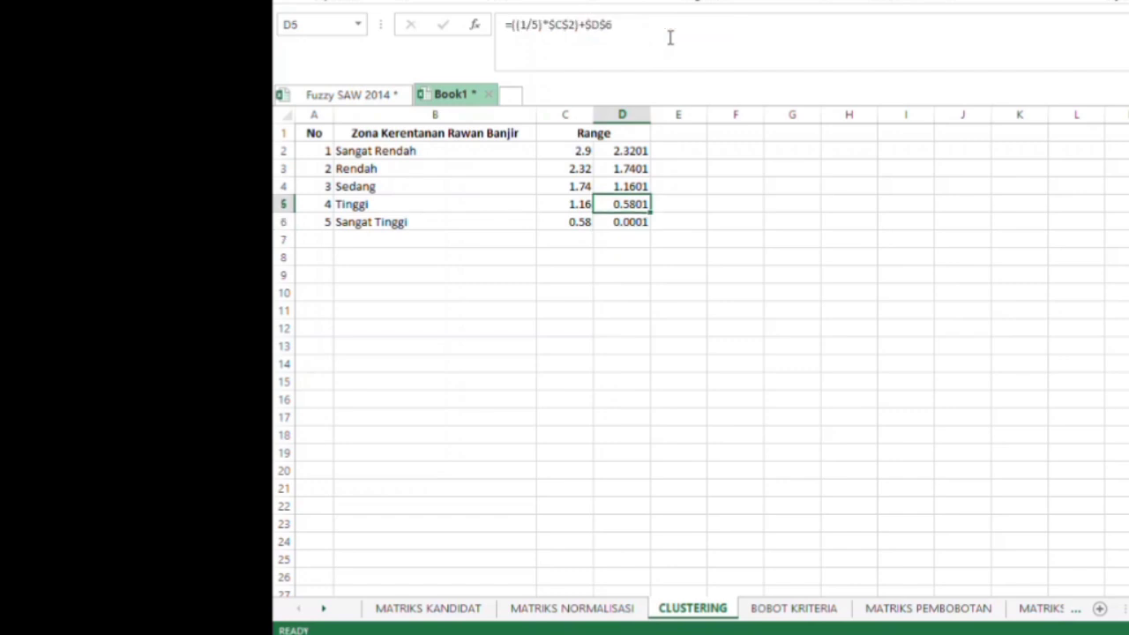
Check the first Range column's formulas from C3 (Rendah) down to C6 (Sangat Tinggi) on the CLUSTERING sheet.
{"action": "left_click", "coordinate": [810, 608]}
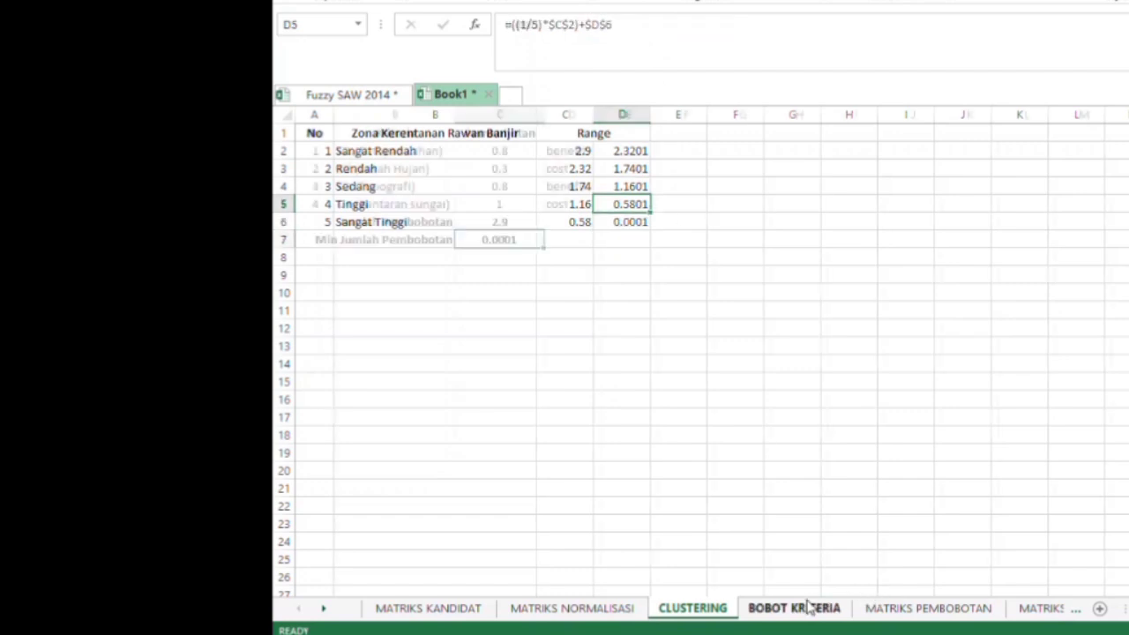
{"action": "left_click", "coordinate": [717, 609]}
{"action": "left_click", "coordinate": [562, 175]}
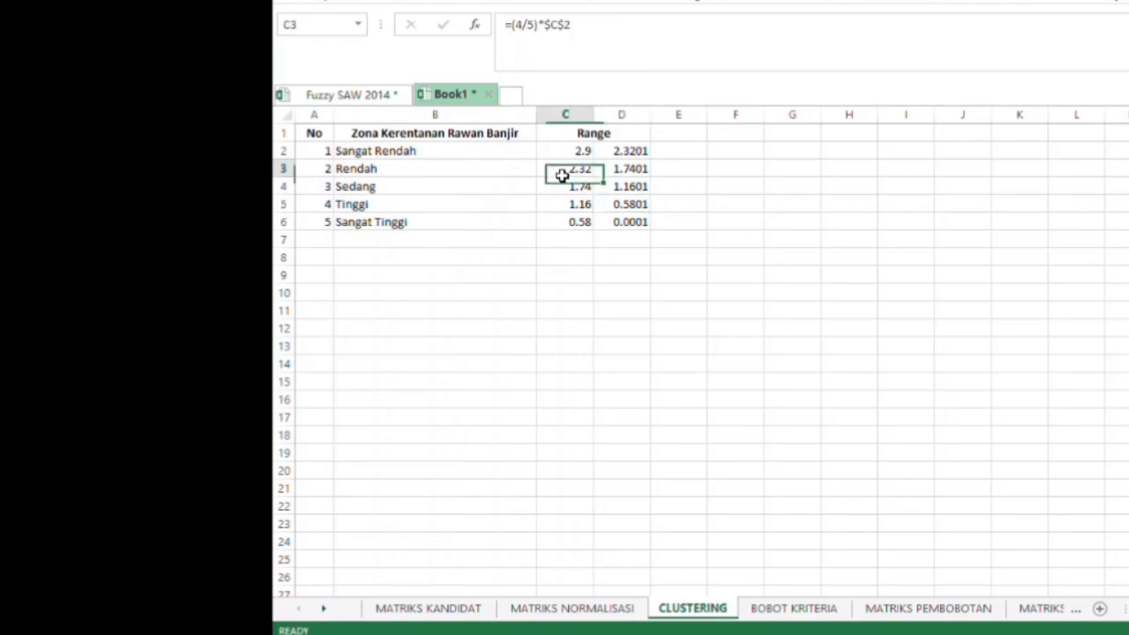
{"action": "left_click", "coordinate": [588, 36]}
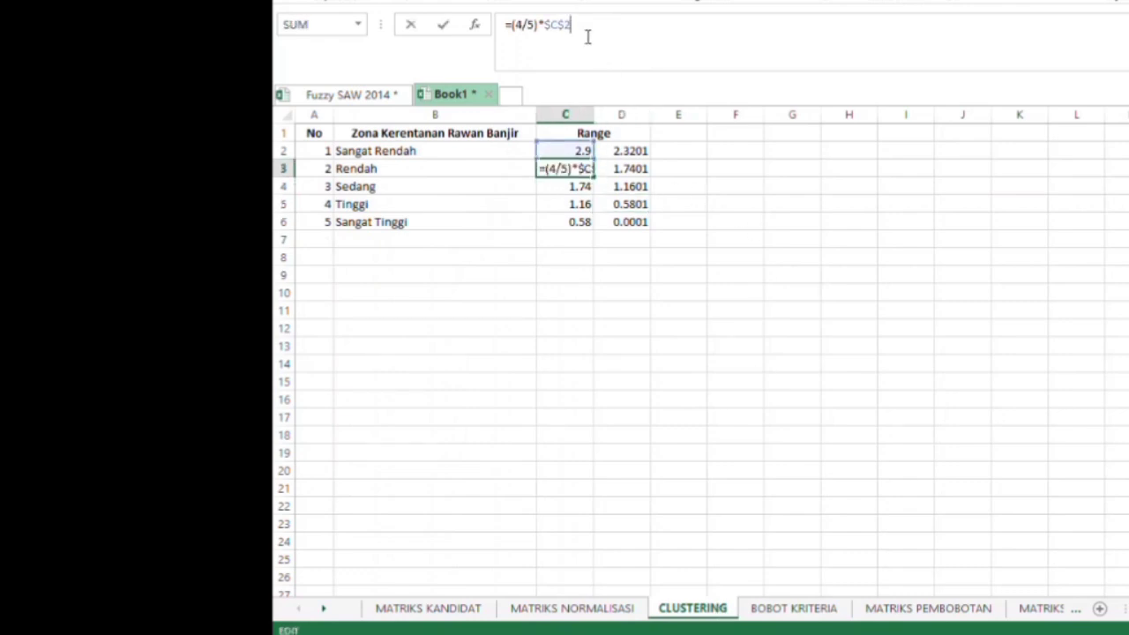
{"action": "key", "text": "Return"}
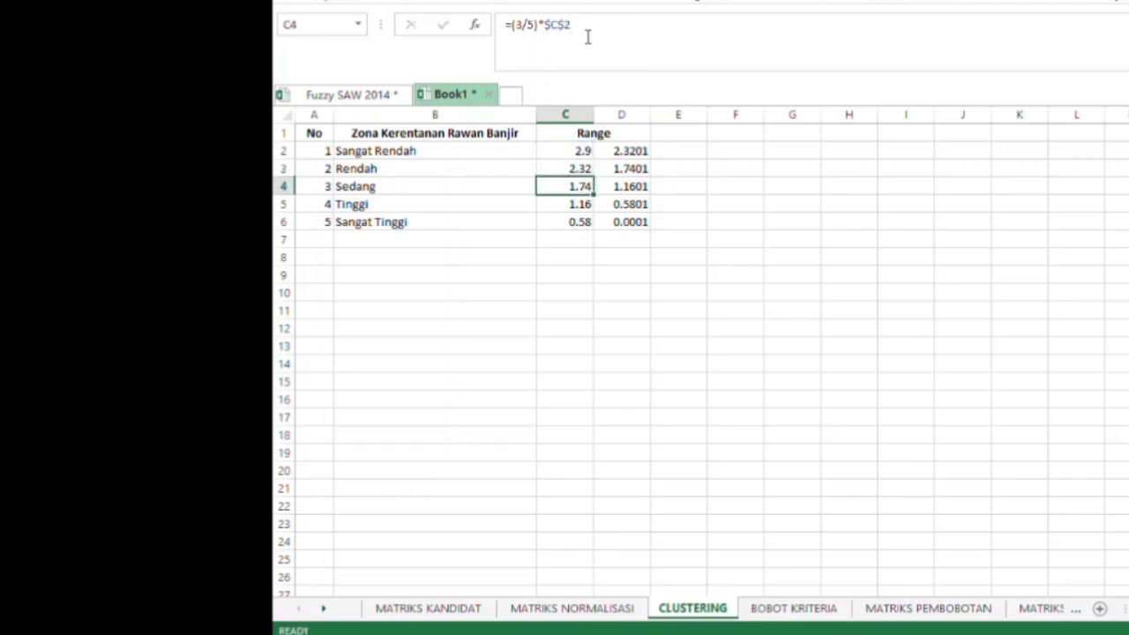
{"action": "key", "text": "Down"}
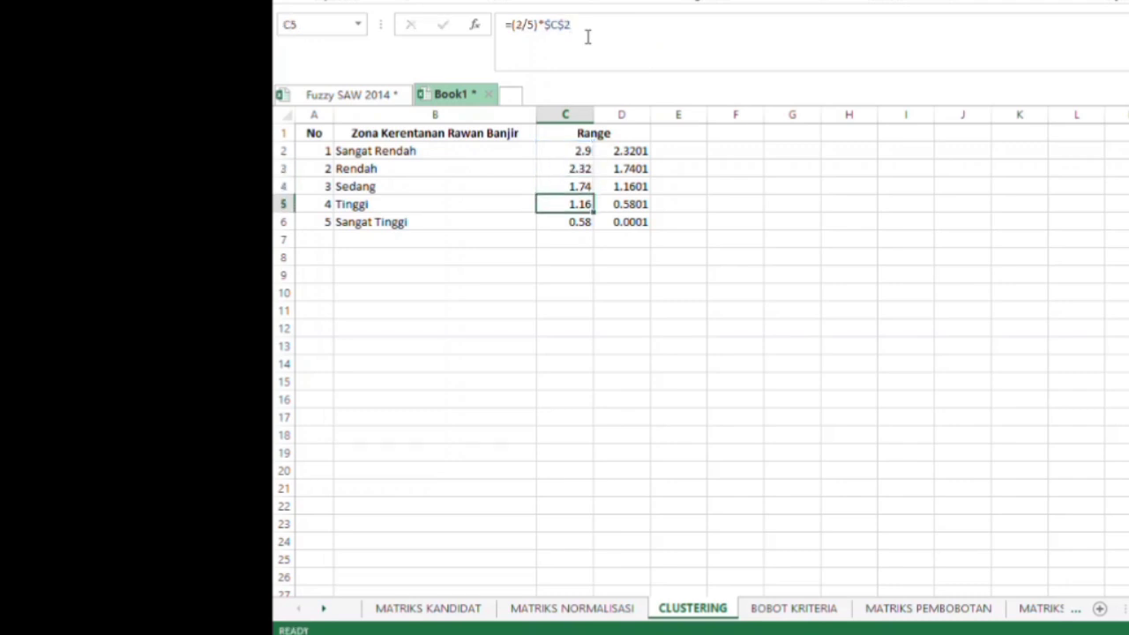
{"action": "key", "text": "Down"}
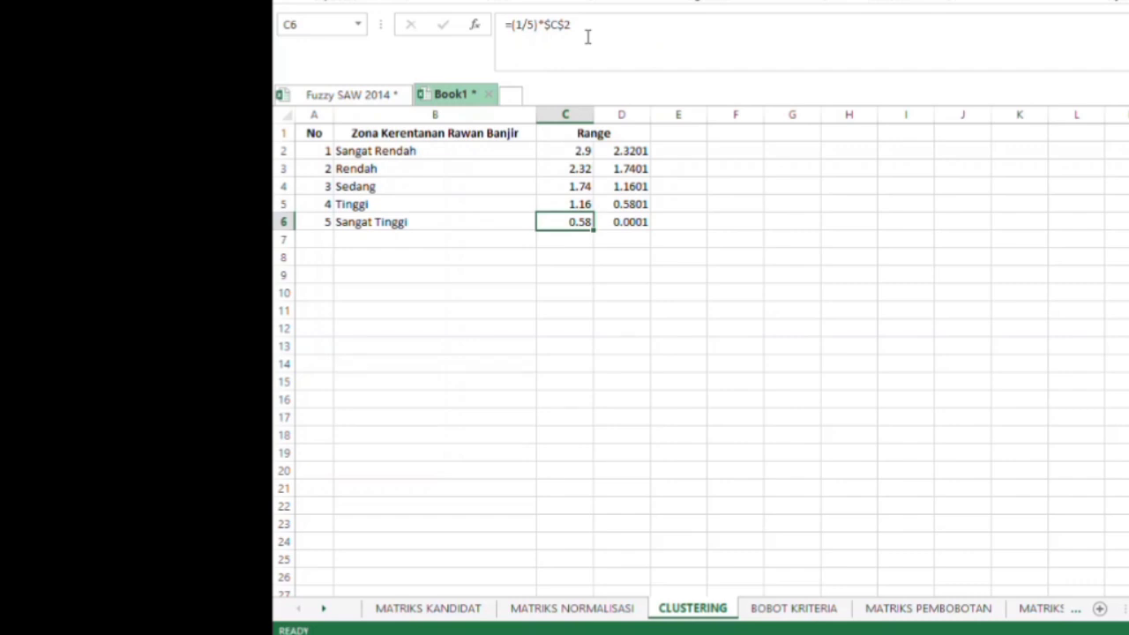
{"action": "left_click", "coordinate": [643, 41]}
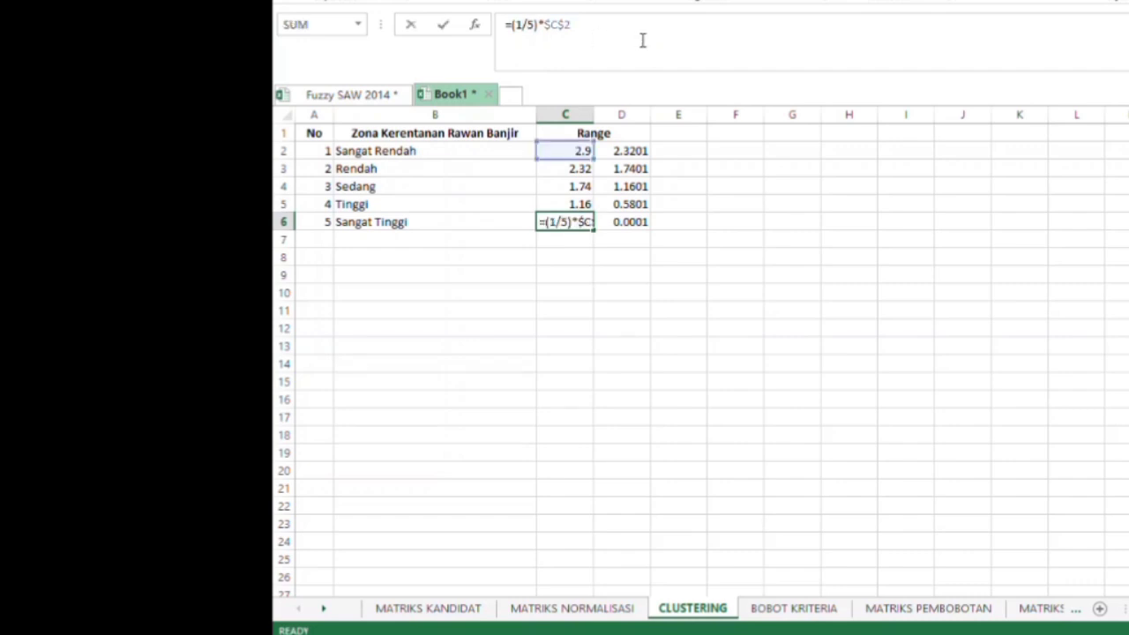
Review the four criteria weights in C2:C5 on the BOBOT KRITERIA sheet, checking back once against the CLUSTERING ranges.
{"action": "left_click", "coordinate": [795, 607]}
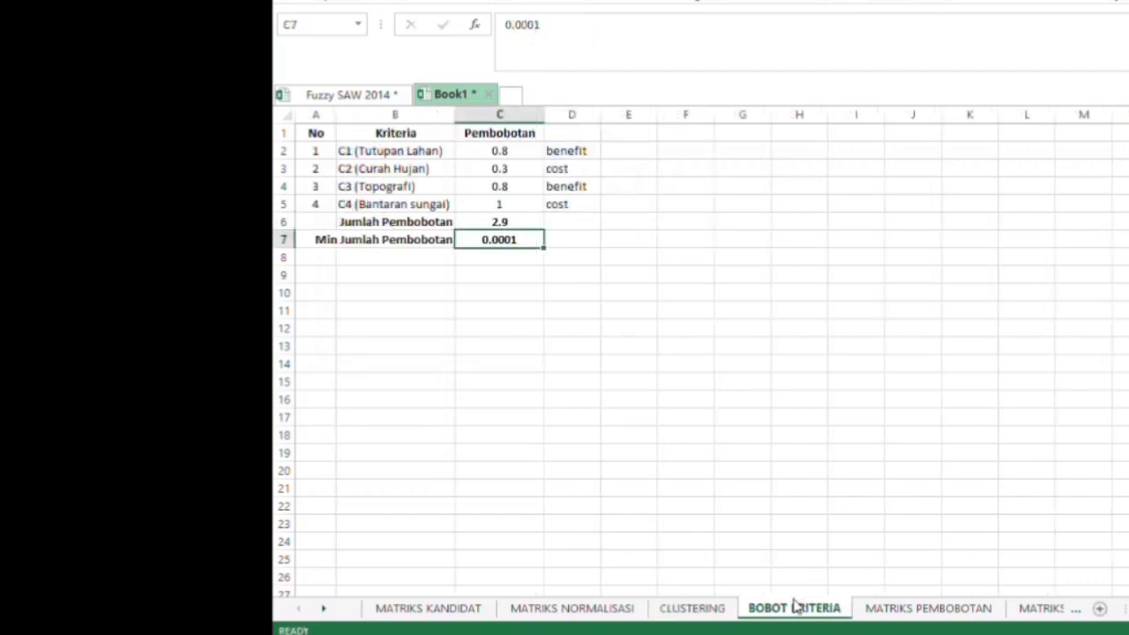
{"action": "left_click", "coordinate": [693, 609]}
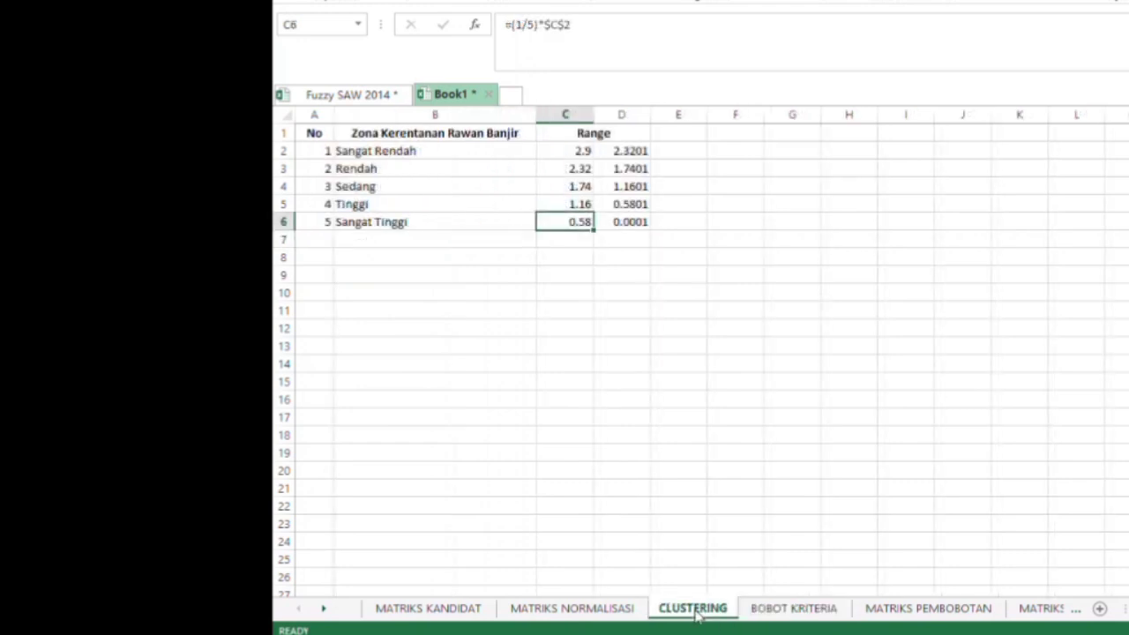
{"action": "left_click", "coordinate": [801, 607]}
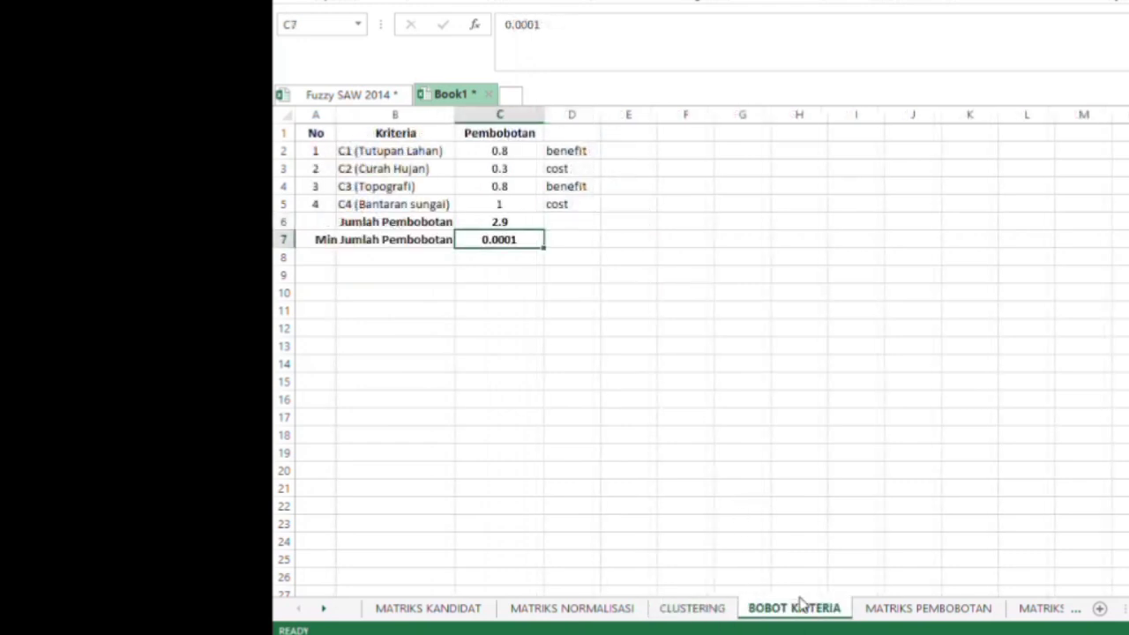
{"action": "left_click_drag", "start_coordinate": [500, 150], "coordinate": [518, 210]}
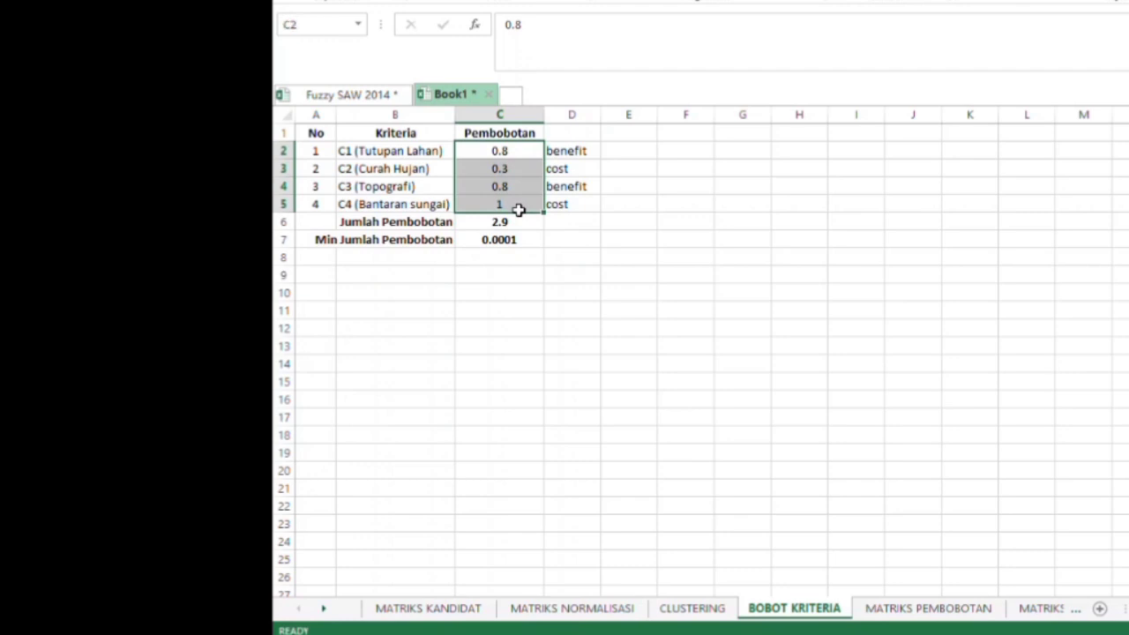
{"action": "left_click", "coordinate": [626, 152]}
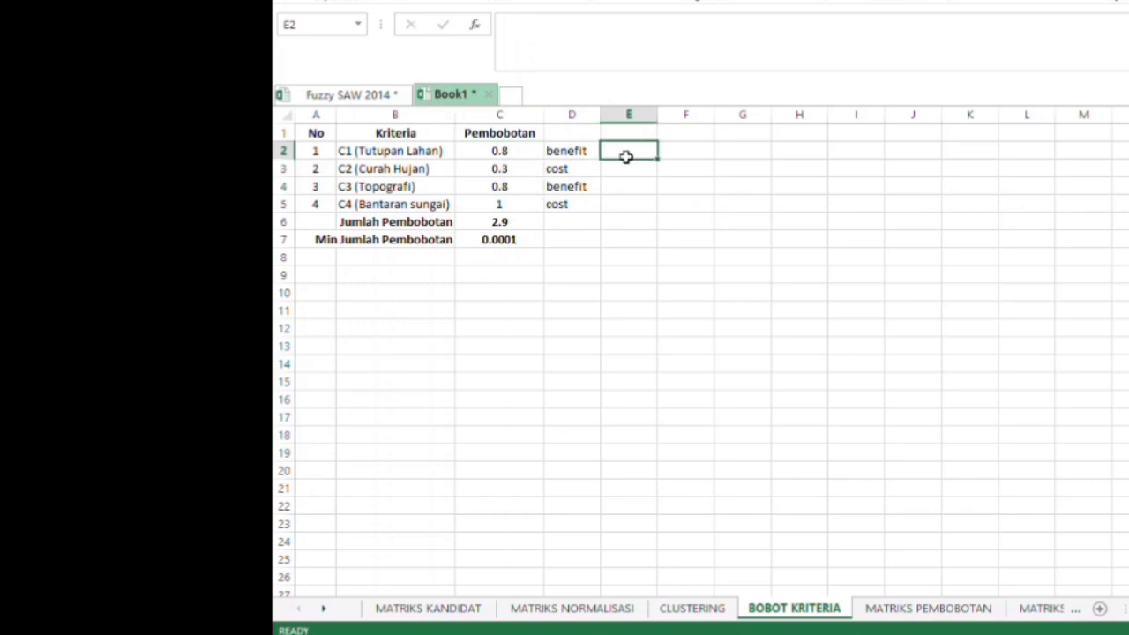
{"action": "left_click", "coordinate": [507, 152]}
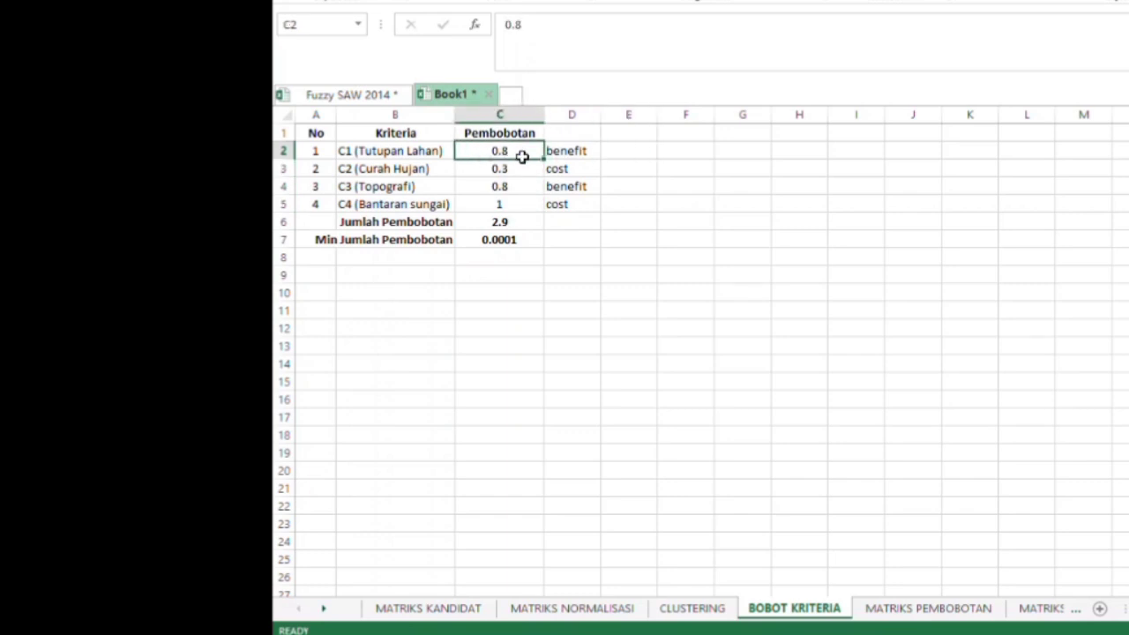
{"action": "key", "text": "Down"}
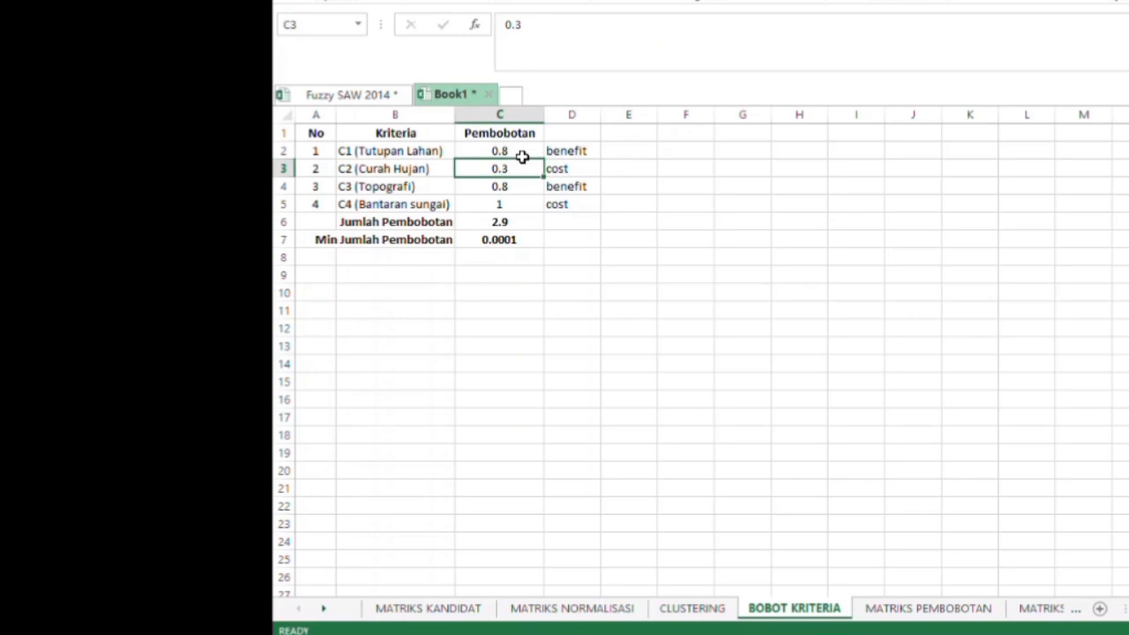
{"action": "key", "text": "Down"}
{"action": "key", "text": "Down"}
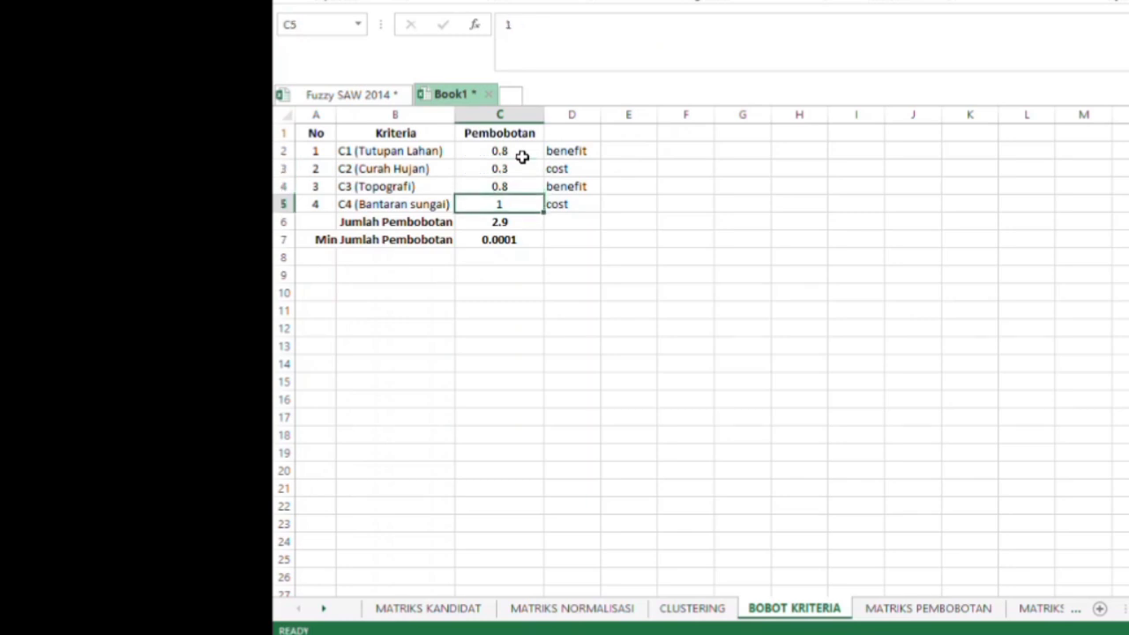
Inspect the H7 and F4 formulas on the MATRIKS PEMBOBOTAN sheet and view the MATRIKS NORMALISASI and BOBOT KRITERIA sheets they draw on.
{"action": "left_click", "coordinate": [902, 608]}
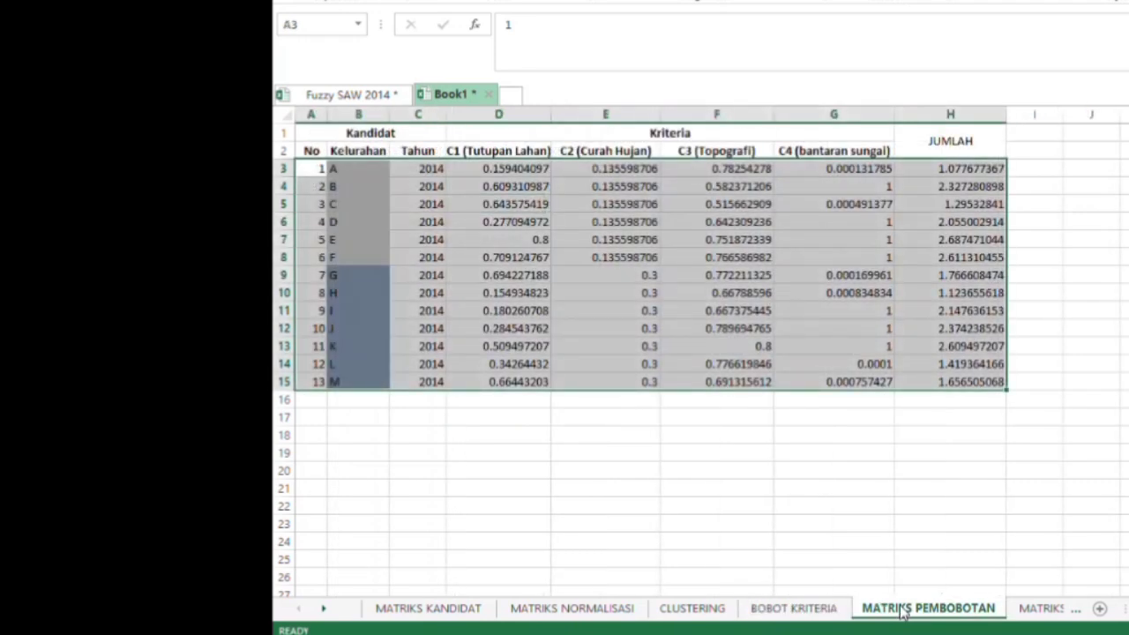
{"action": "left_click", "coordinate": [958, 244]}
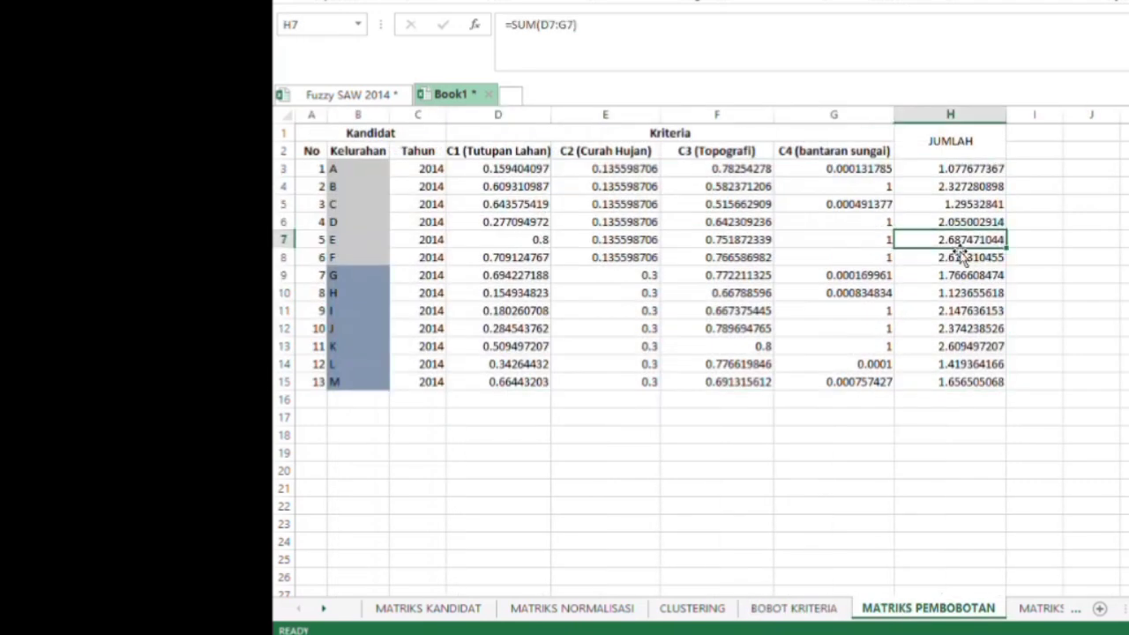
{"action": "left_click", "coordinate": [705, 183]}
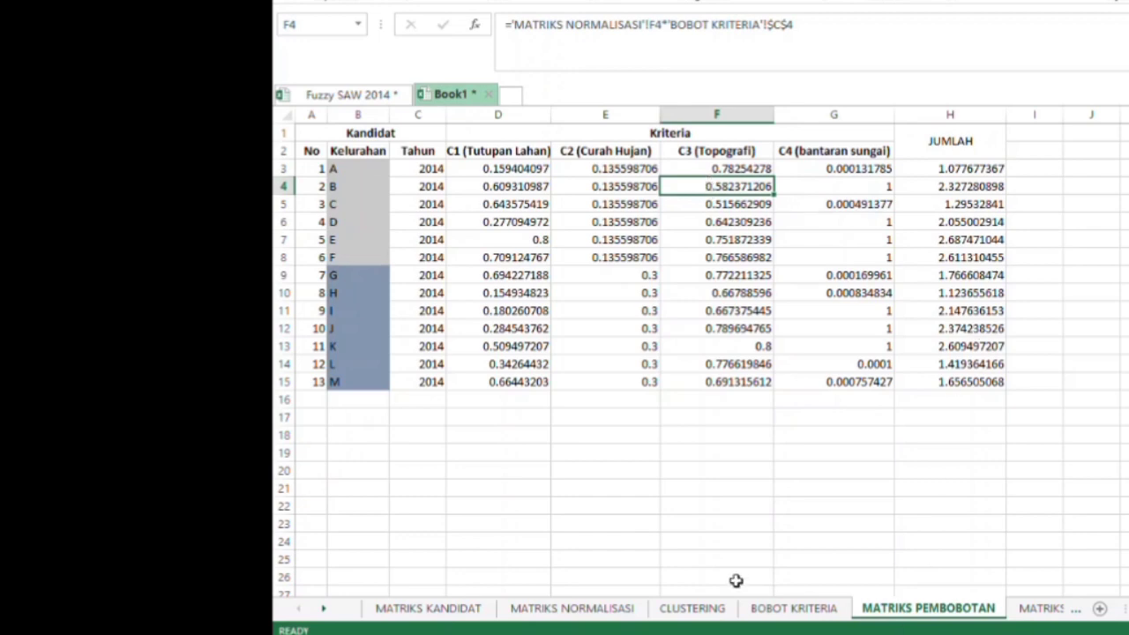
{"action": "left_click", "coordinate": [596, 608]}
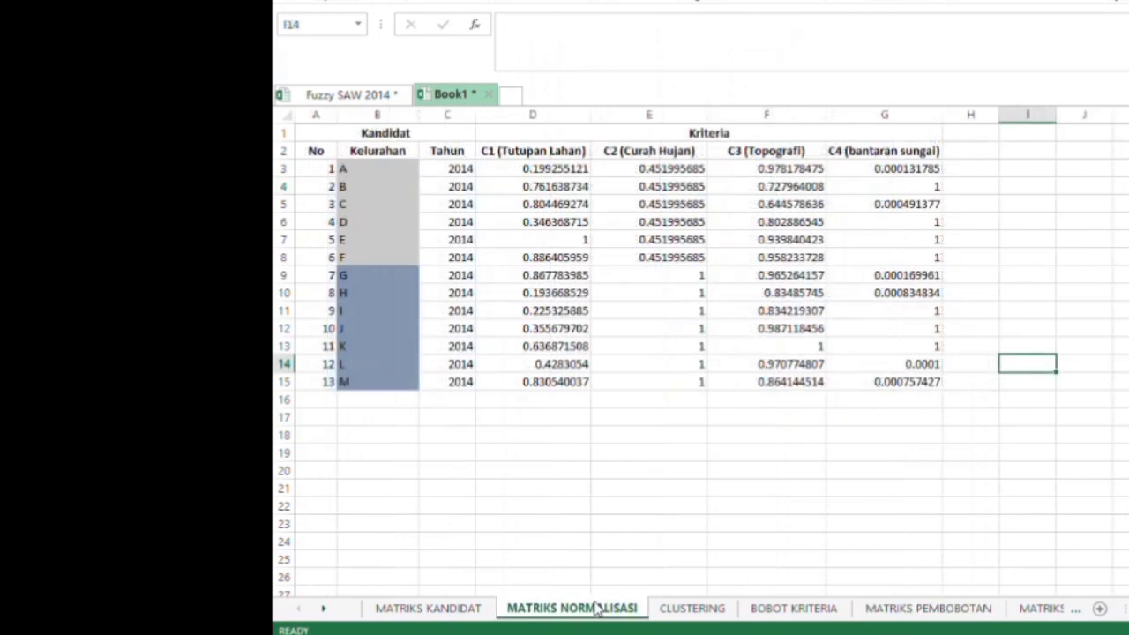
{"action": "left_click", "coordinate": [788, 607]}
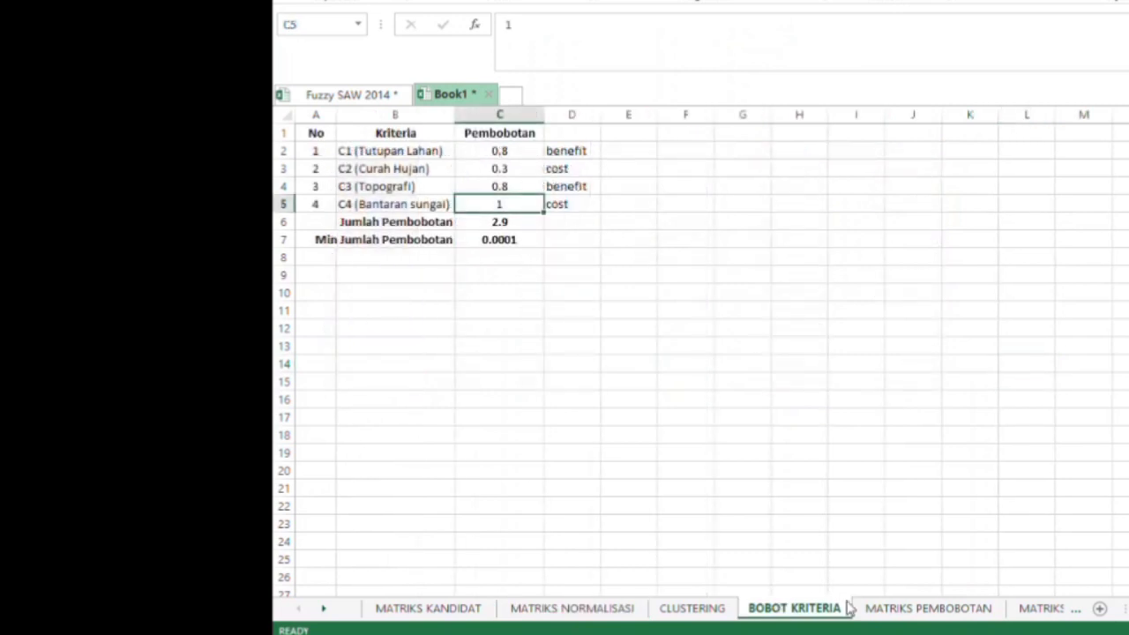
{"action": "left_click", "coordinate": [928, 608]}
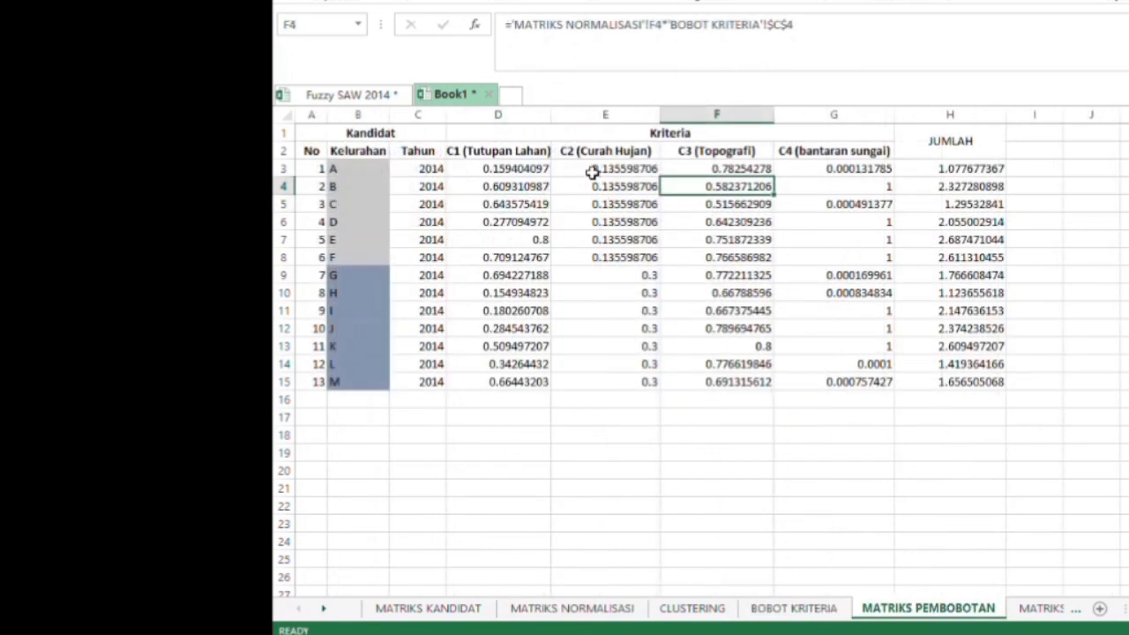
Examine the weighted C2 (Curah Hujan) formula in E3, then view normalised cell D3 and the C1 (Tutupan Lahan) weight.
{"action": "left_click", "coordinate": [592, 171]}
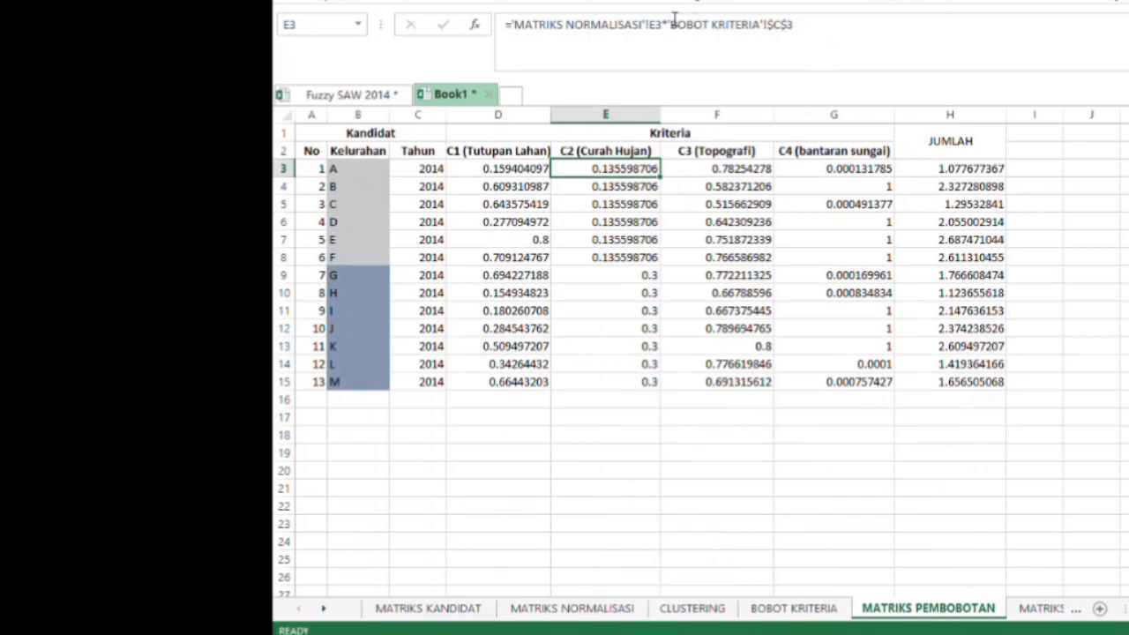
{"action": "left_click", "coordinate": [573, 609]}
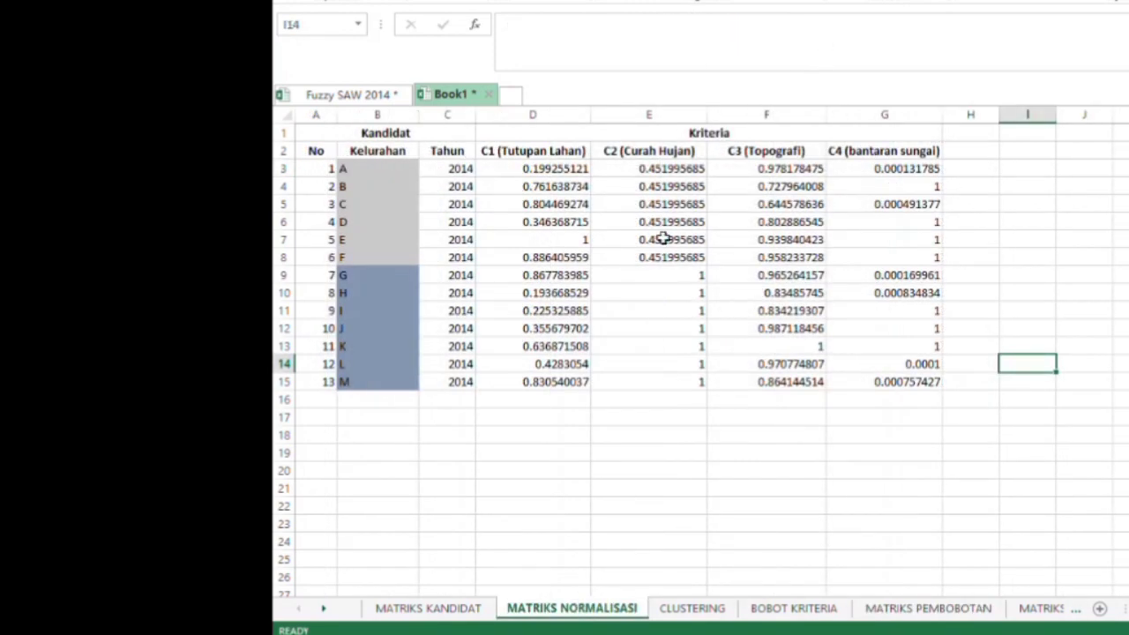
{"action": "left_click", "coordinate": [541, 172]}
{"action": "left_click", "coordinate": [753, 608]}
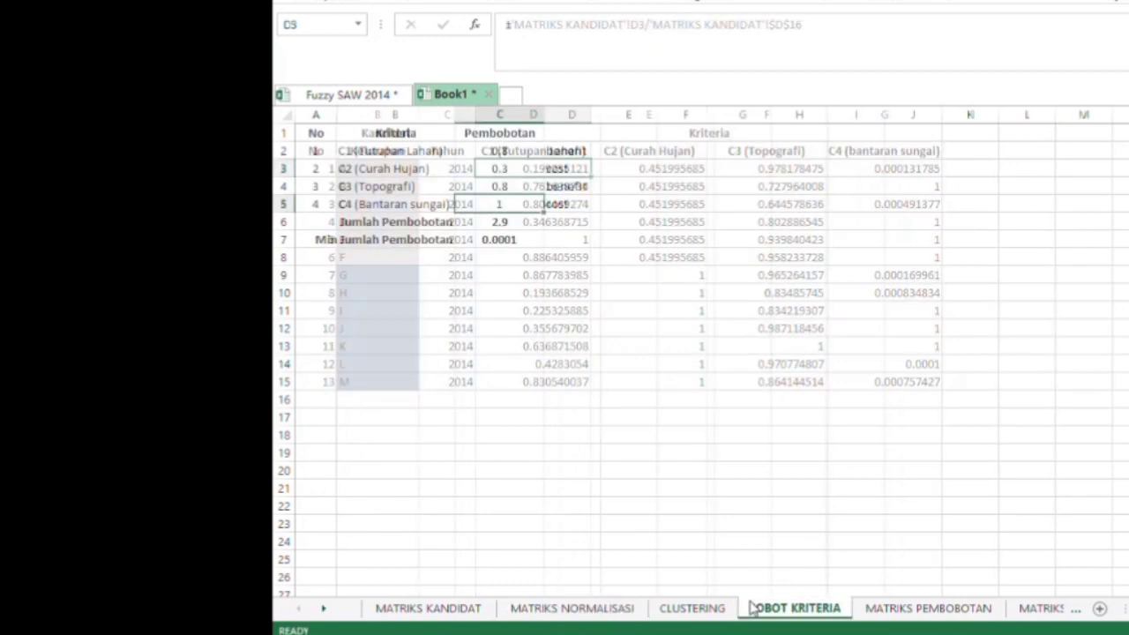
{"action": "left_click", "coordinate": [507, 151]}
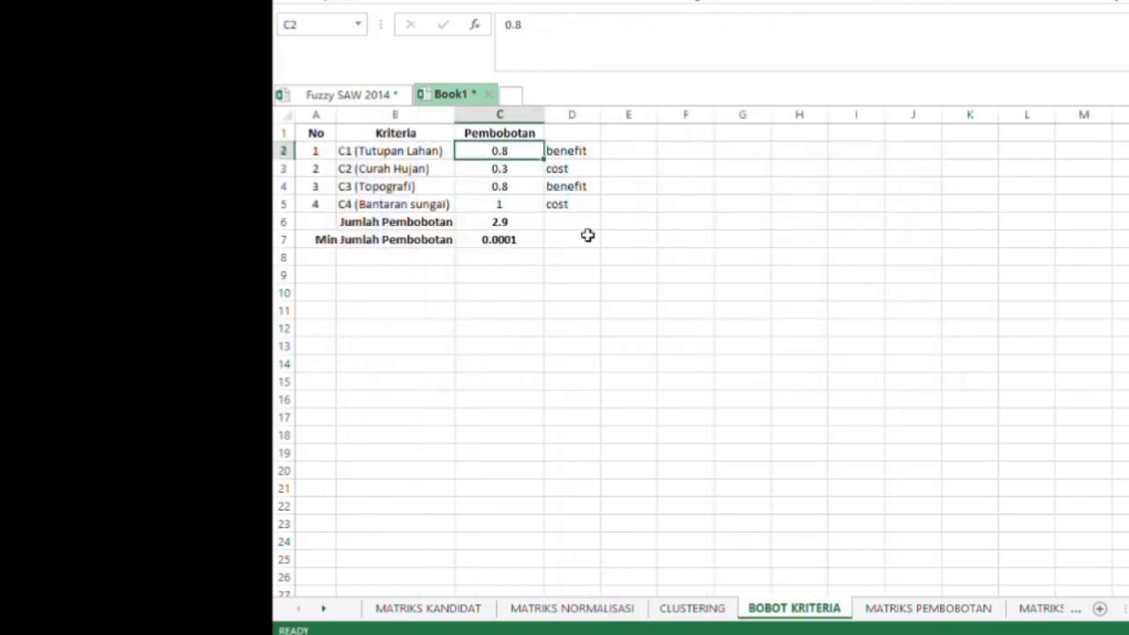
{"action": "left_click", "coordinate": [900, 608]}
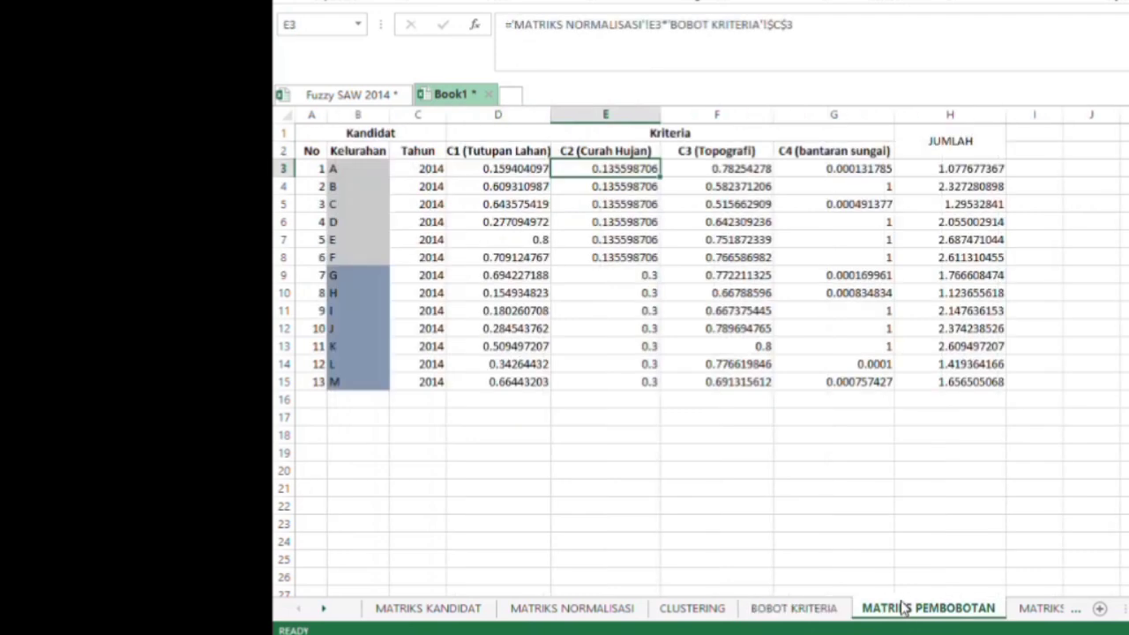
Trace the weighted C3 (Topografi) formula in F3 to normalised cell F3 and weight C4, leaving the formula as it is.
{"action": "left_click", "coordinate": [732, 166]}
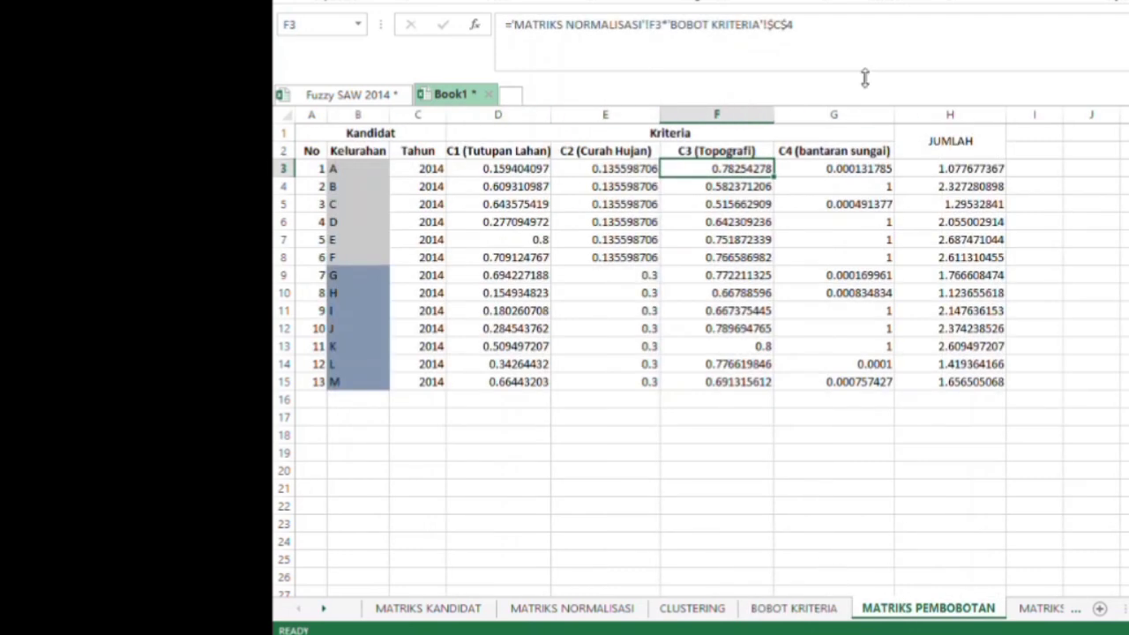
{"action": "left_click", "coordinate": [841, 45]}
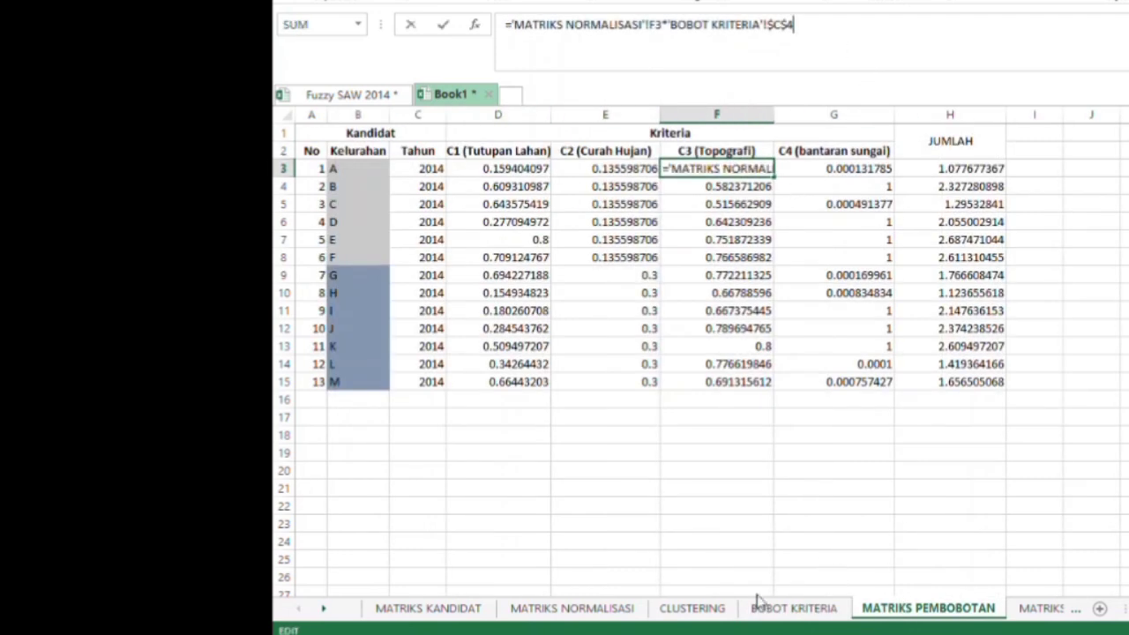
{"action": "left_click", "coordinate": [571, 608]}
{"action": "left_click", "coordinate": [744, 168]}
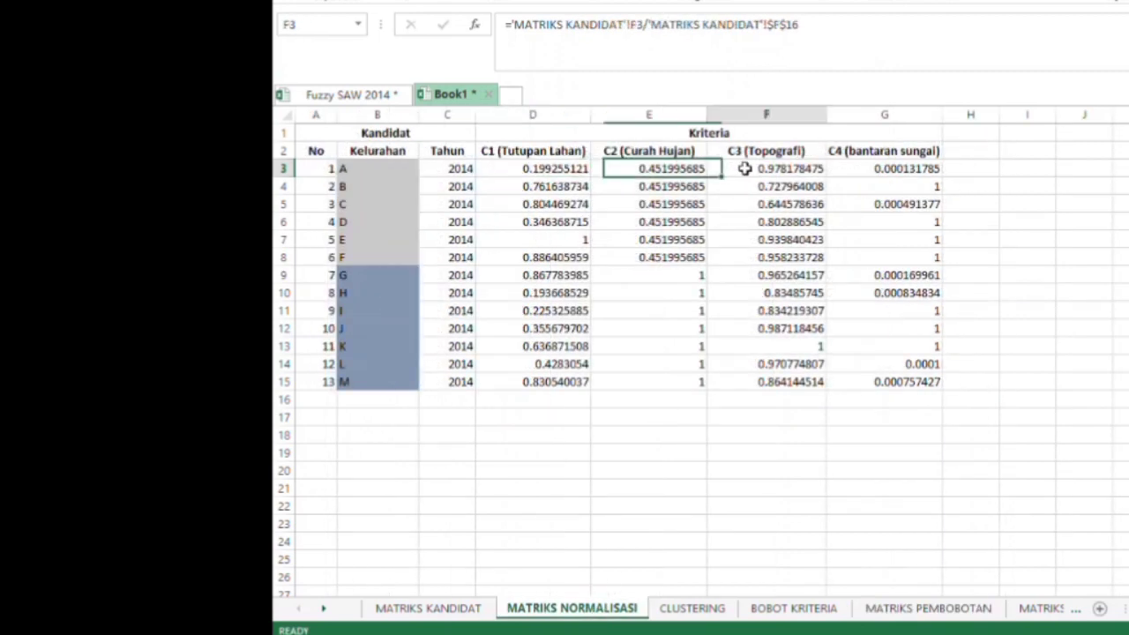
{"action": "left_click", "coordinate": [794, 608]}
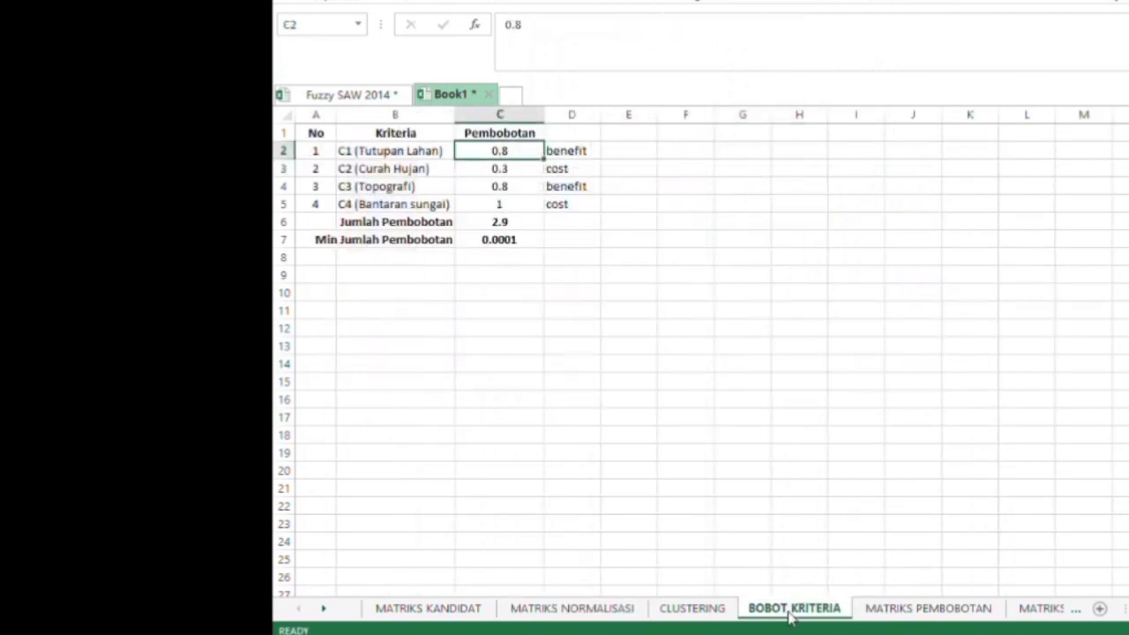
{"action": "left_click", "coordinate": [479, 186]}
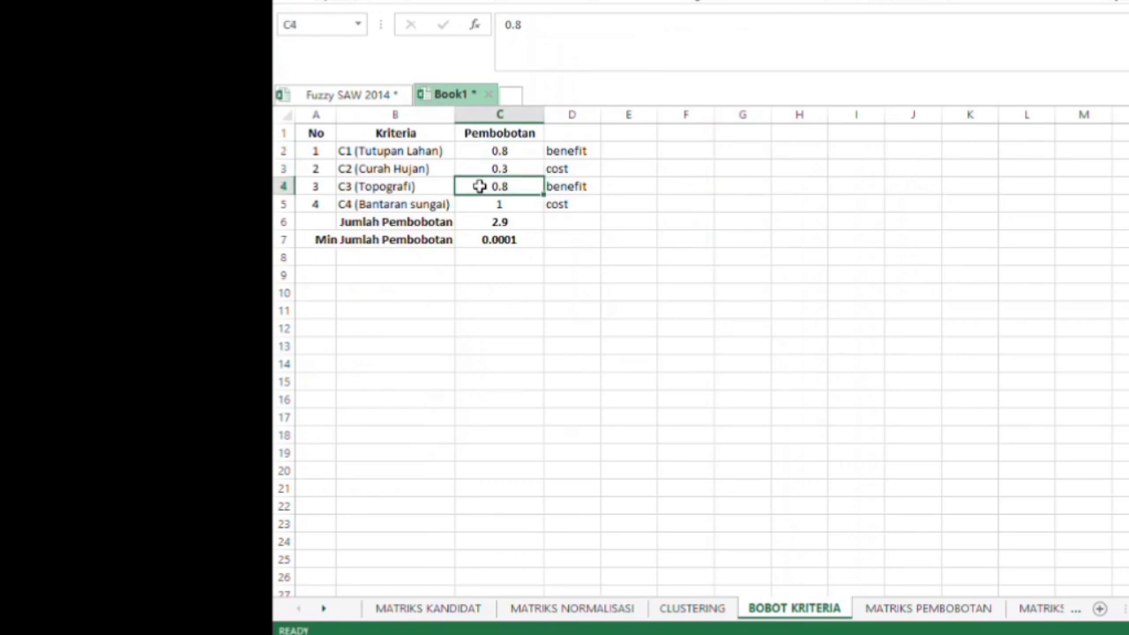
{"action": "left_click", "coordinate": [977, 609]}
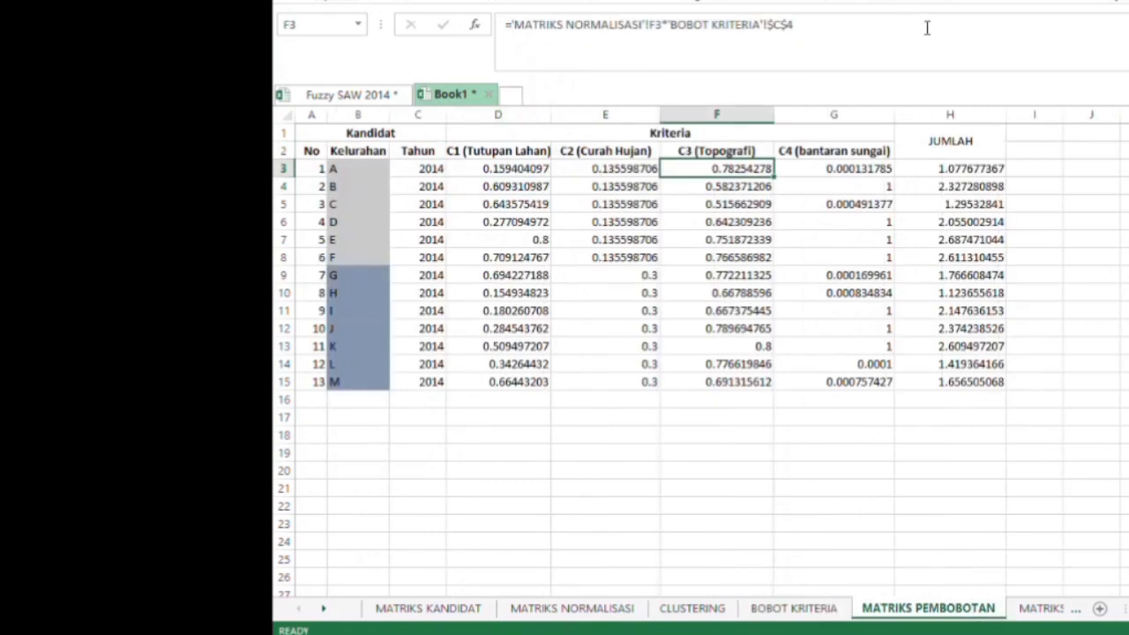
{"action": "left_click", "coordinate": [901, 33]}
{"action": "key", "text": "Return"}
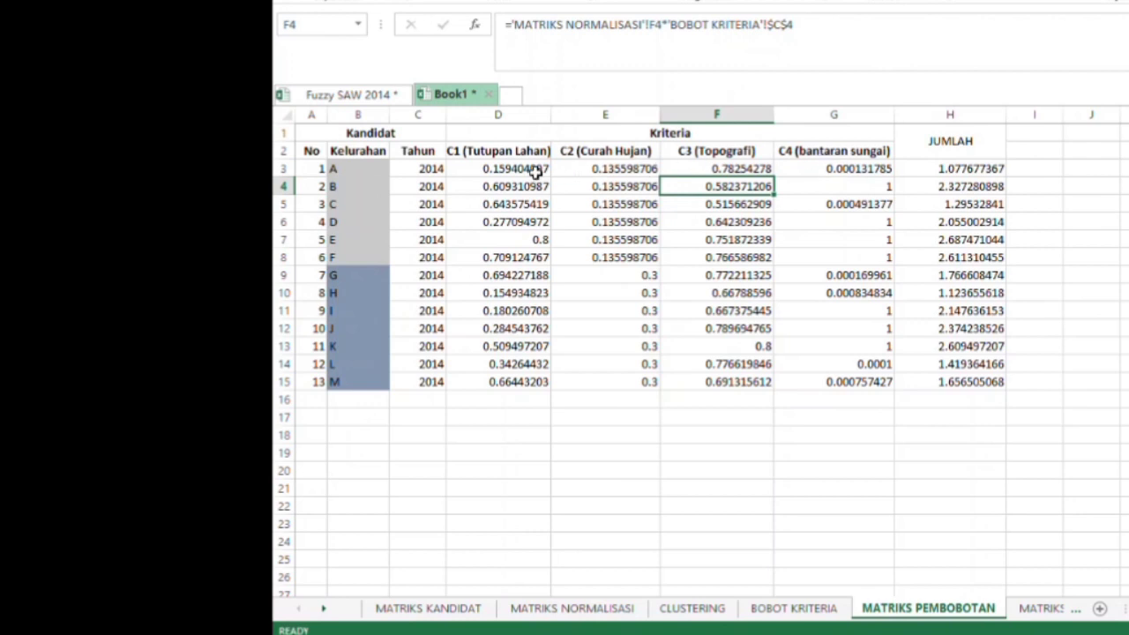
Check that the JUMLAH formulas from H3 down to H8 sum the four weighted criteria in each candidate's row.
{"action": "left_click_drag", "start_coordinate": [537, 171], "coordinate": [882, 168]}
{"action": "left_click", "coordinate": [951, 170]}
{"action": "left_click", "coordinate": [800, 50]}
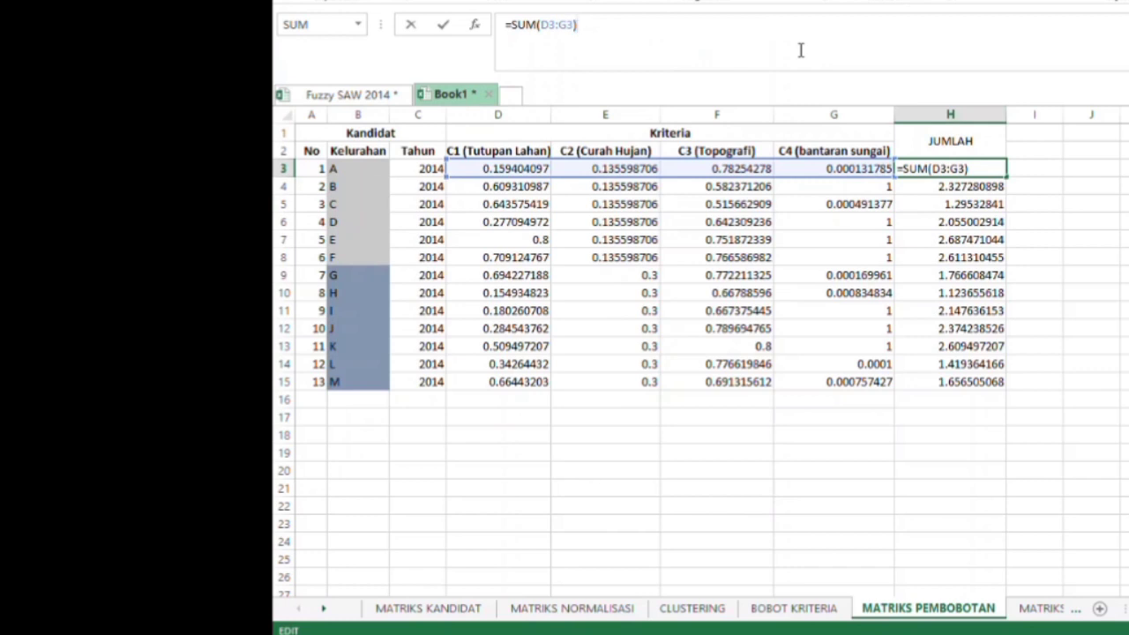
{"action": "key", "text": "Return"}
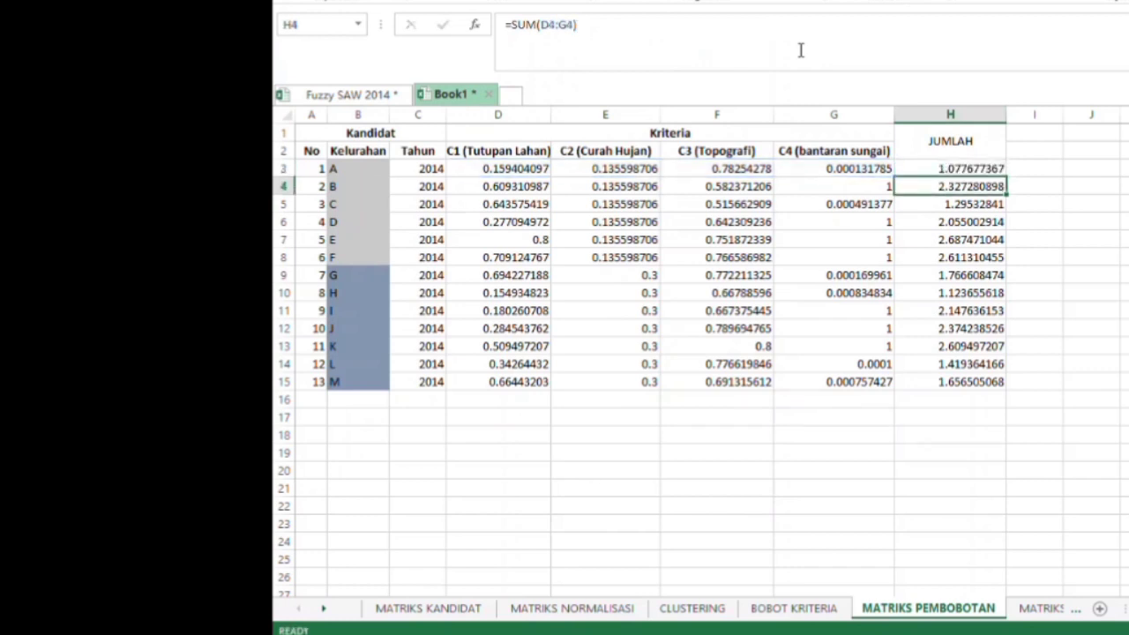
{"action": "key", "text": "Down"}
{"action": "key", "text": "Down"}
{"action": "key", "text": "Down"}
{"action": "key", "text": "Down"}
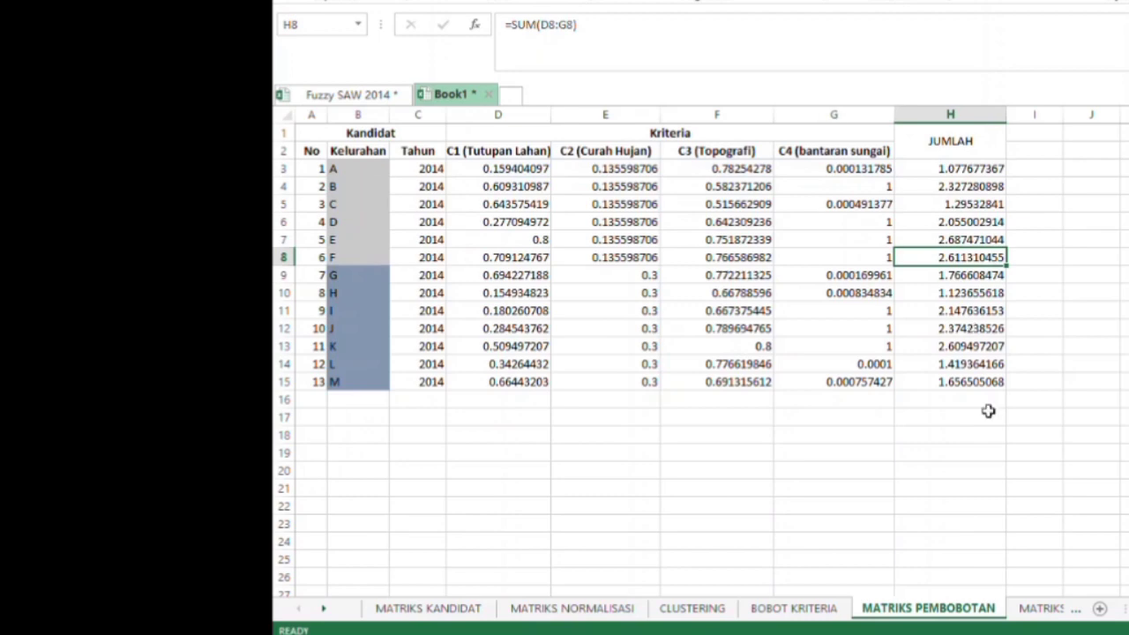
Compare the JUMLAH values on the MATRIKS CLUSTERING sheet with the CLUSTERING ranges and inspect candidate A's nested IF formula in I3.
{"action": "left_click", "coordinate": [1047, 609]}
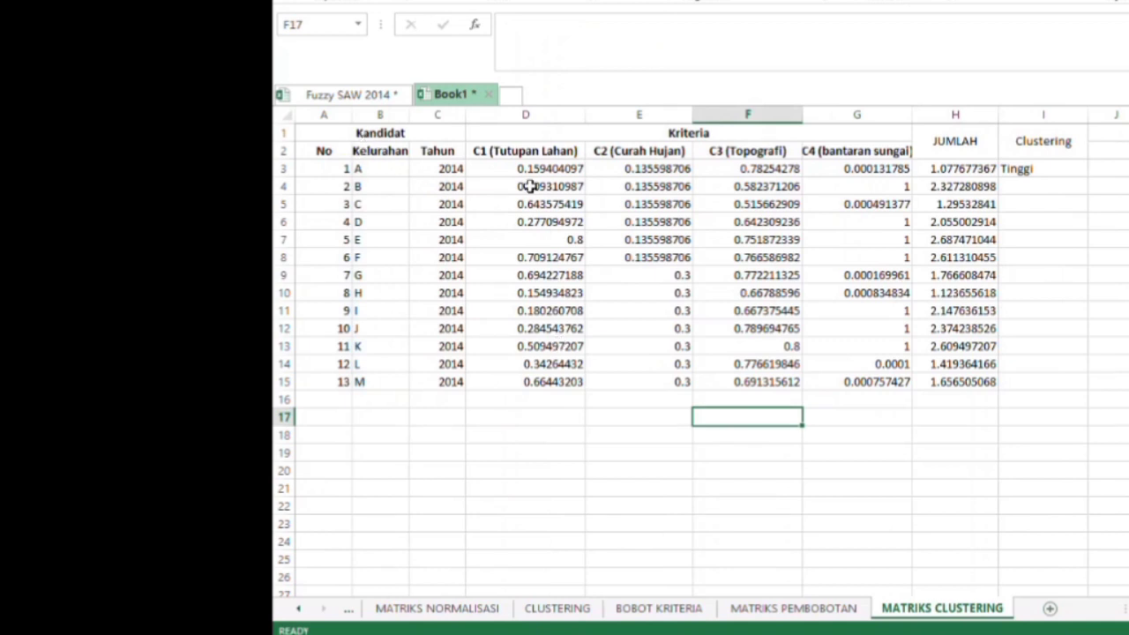
{"action": "left_click_drag", "start_coordinate": [940, 172], "coordinate": [970, 385]}
{"action": "left_click", "coordinate": [942, 190]}
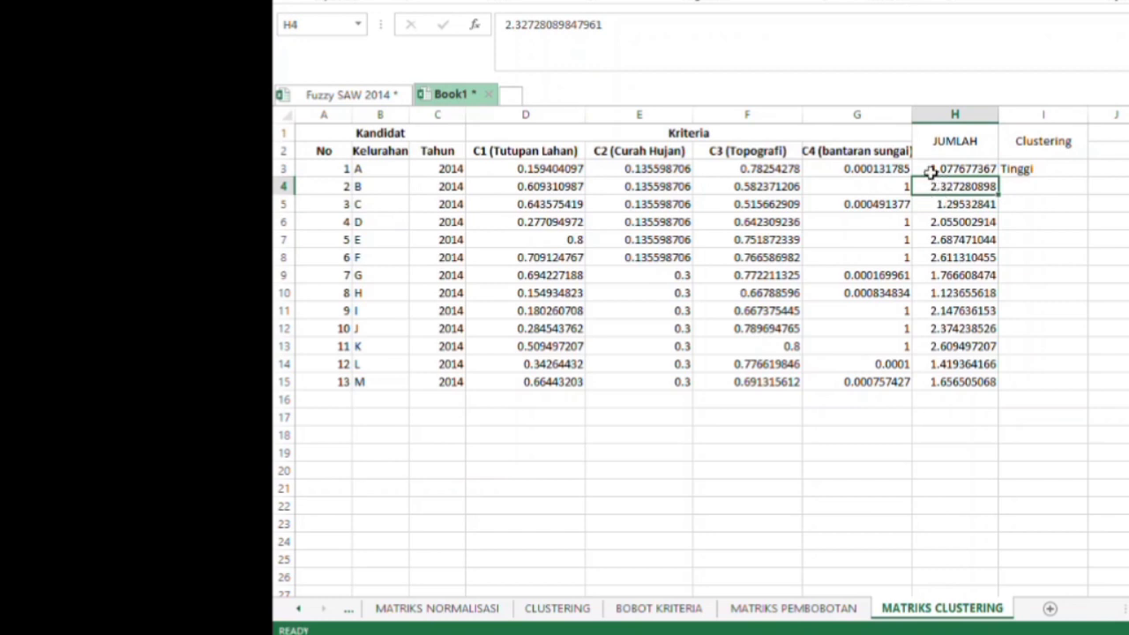
{"action": "left_click", "coordinate": [932, 169]}
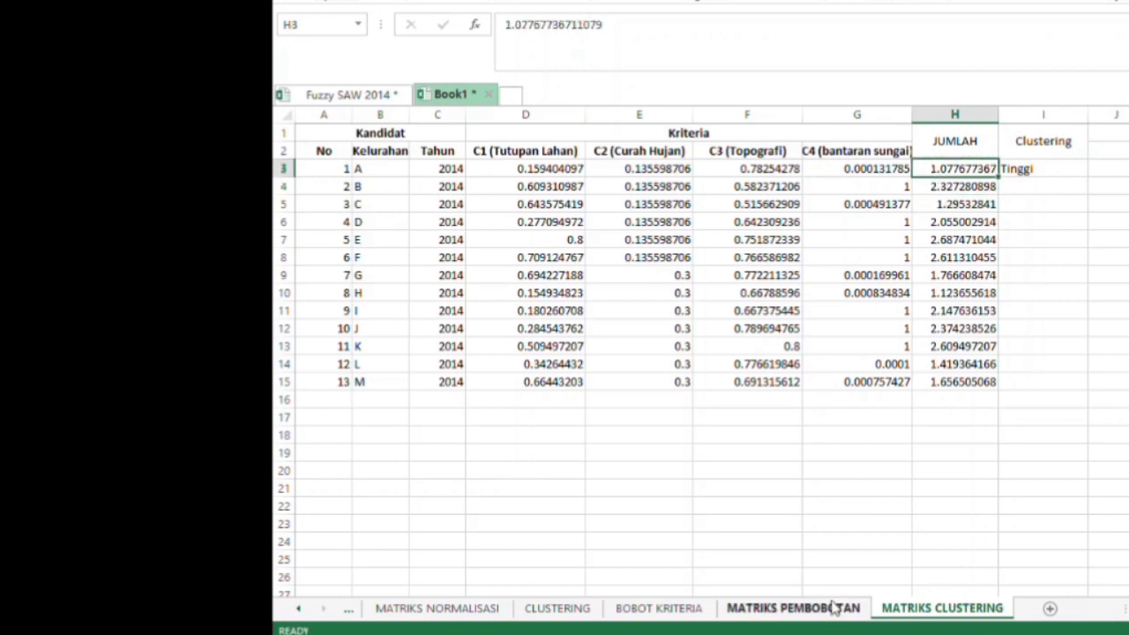
{"action": "left_click", "coordinate": [561, 609]}
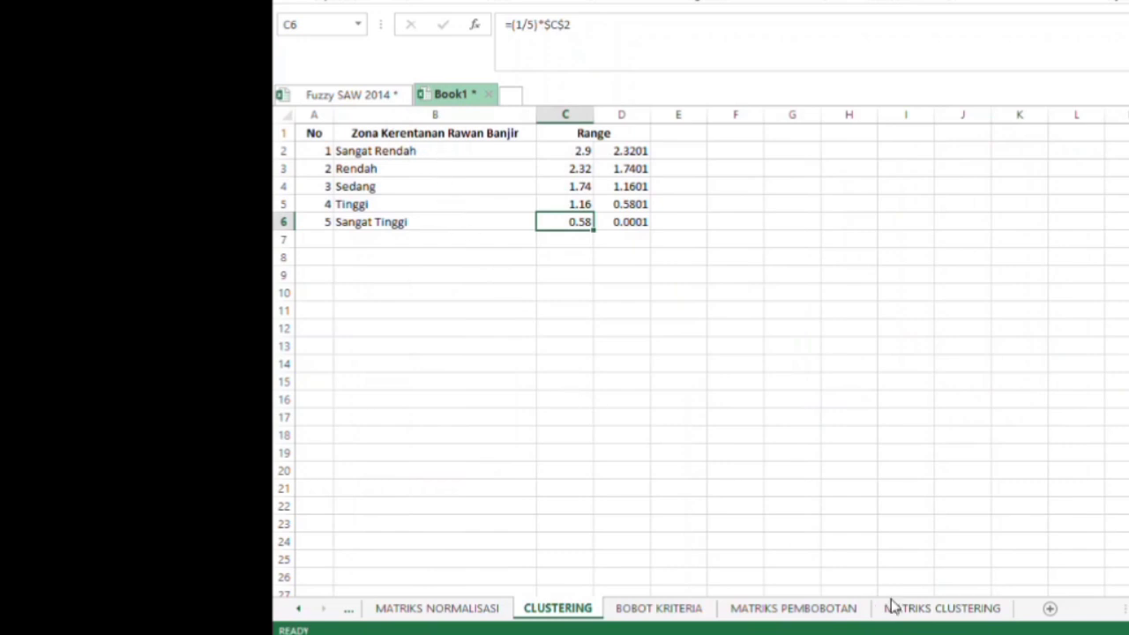
{"action": "left_click", "coordinate": [922, 610]}
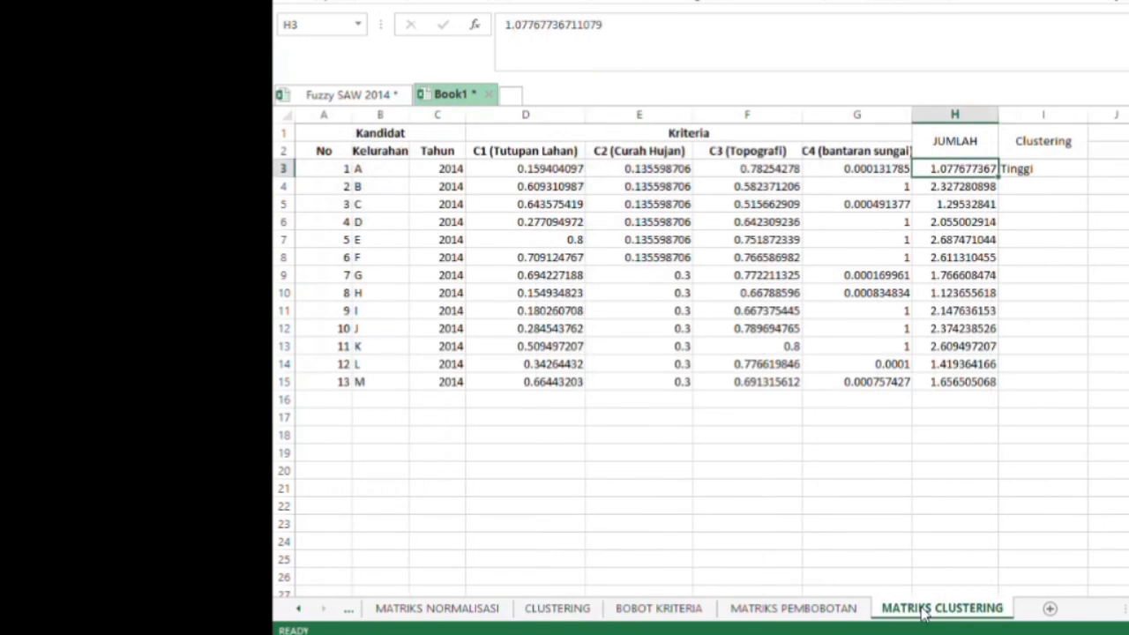
{"action": "left_click", "coordinate": [1062, 169]}
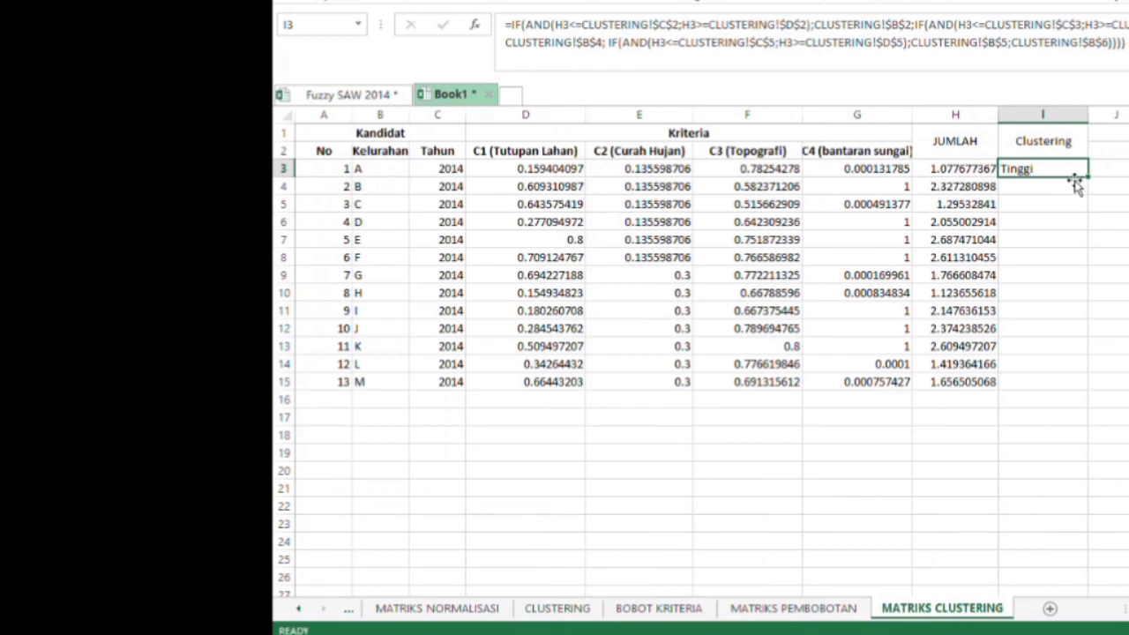
Check the Tinggi zone's range on the CLUSTERING sheet and review candidate A's nested IF formula in I3 of MATRIKS CLUSTERING.
{"action": "left_click", "coordinate": [567, 618]}
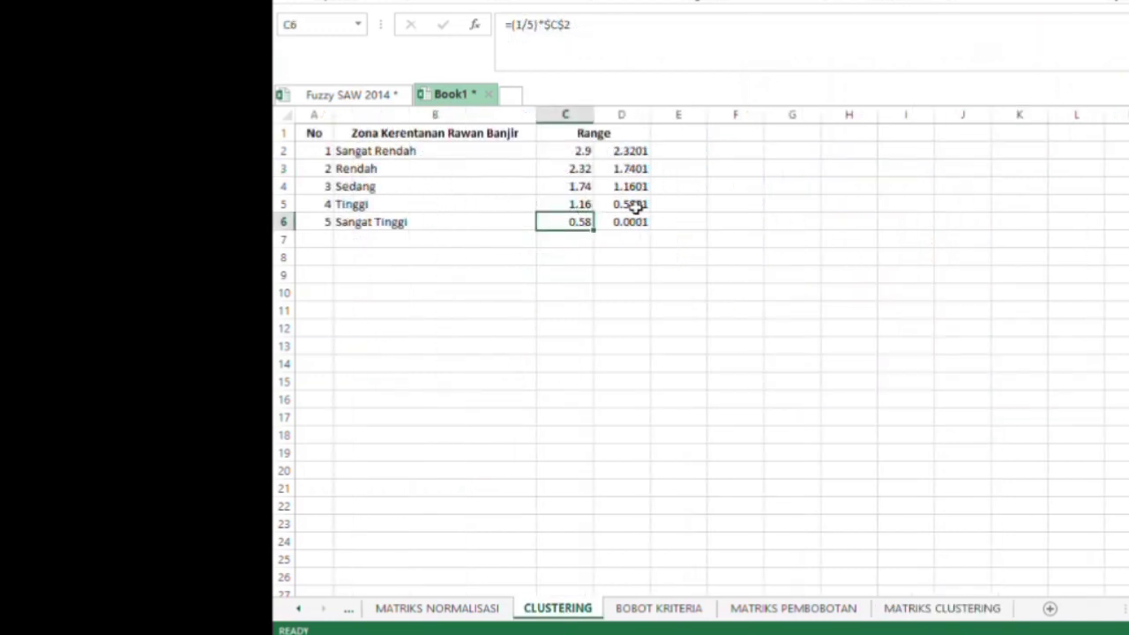
{"action": "left_click_drag", "start_coordinate": [635, 205], "coordinate": [577, 204]}
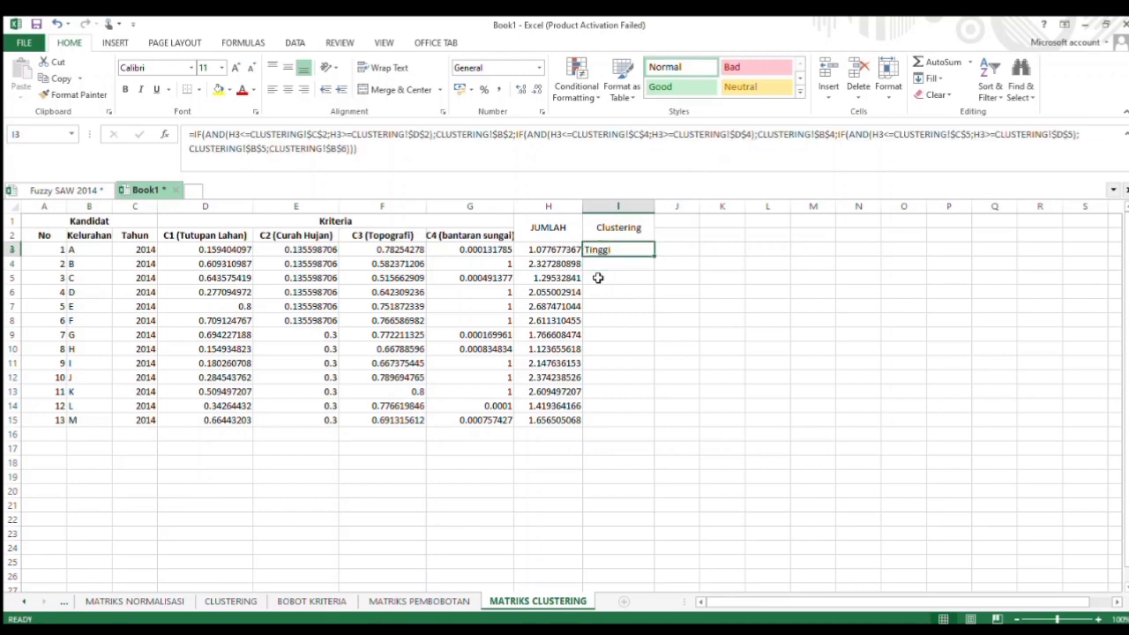
{"action": "left_click", "coordinate": [385, 160]}
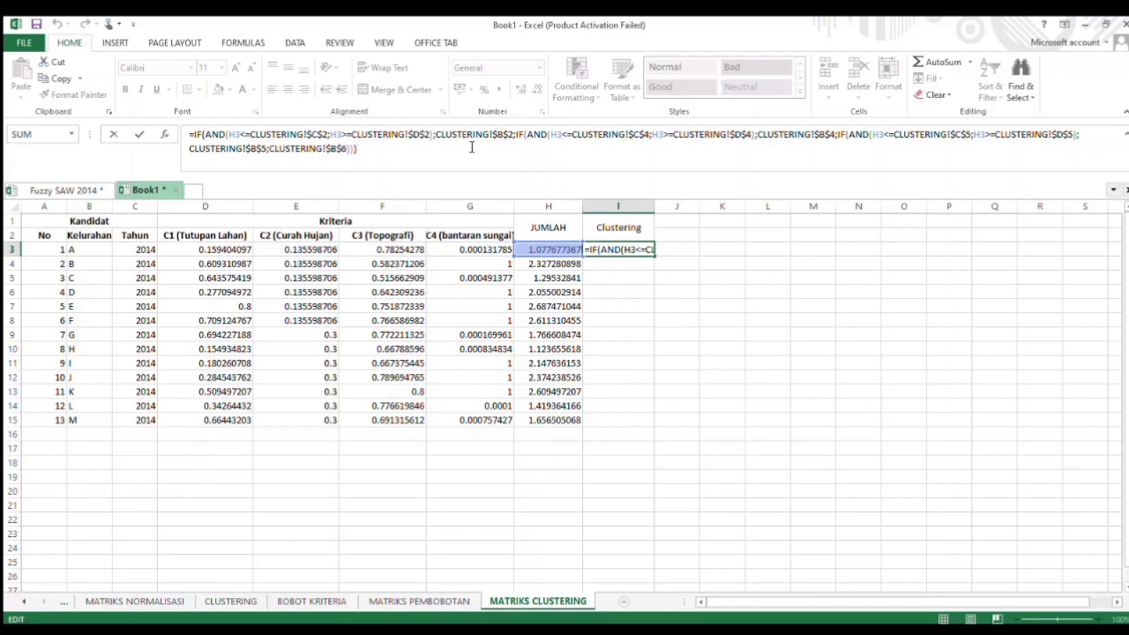
{"action": "key", "text": "Return"}
{"action": "key", "text": "Up"}
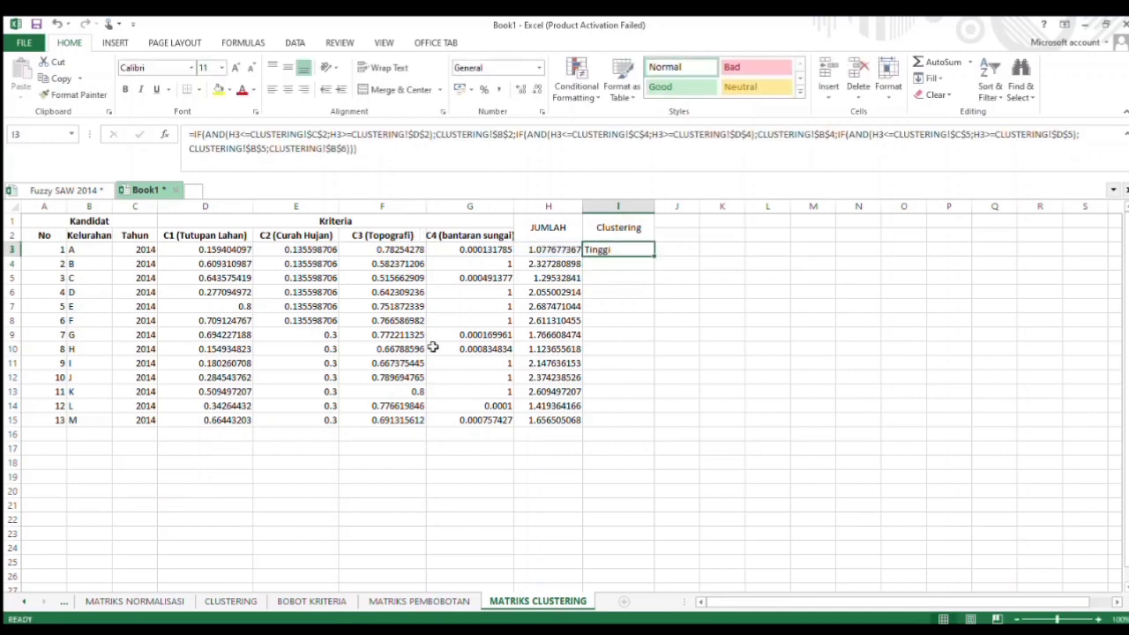
View the CLUSTERING zone table, then trace each IF(AND()) condition of the I3 formula, leaving the formula as it is.
{"action": "left_click", "coordinate": [230, 601]}
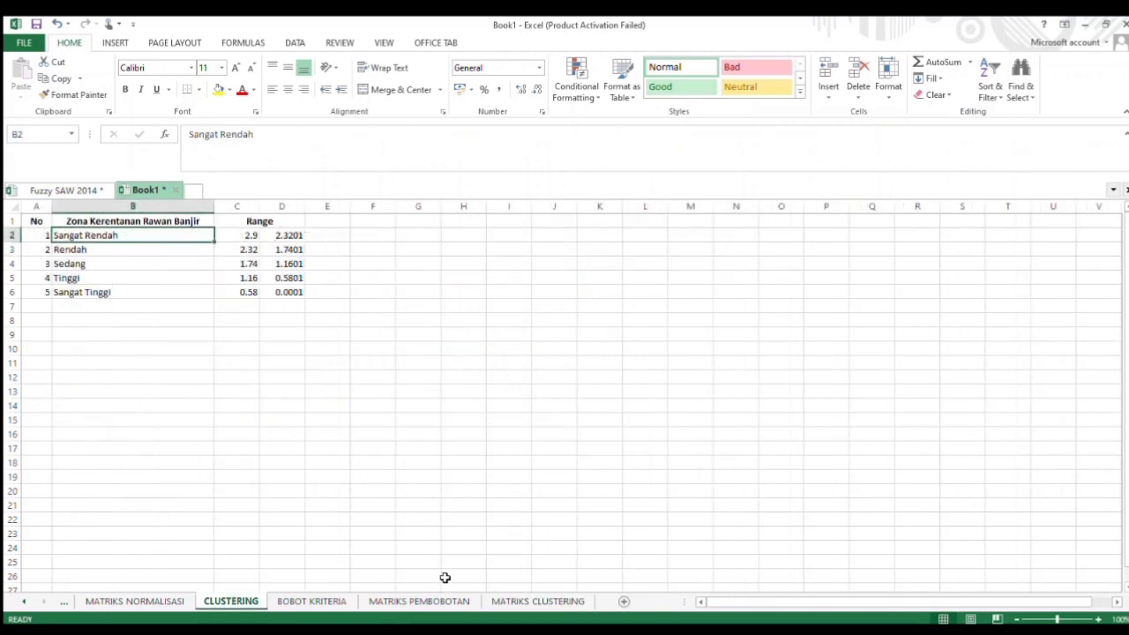
{"action": "left_click", "coordinate": [528, 601]}
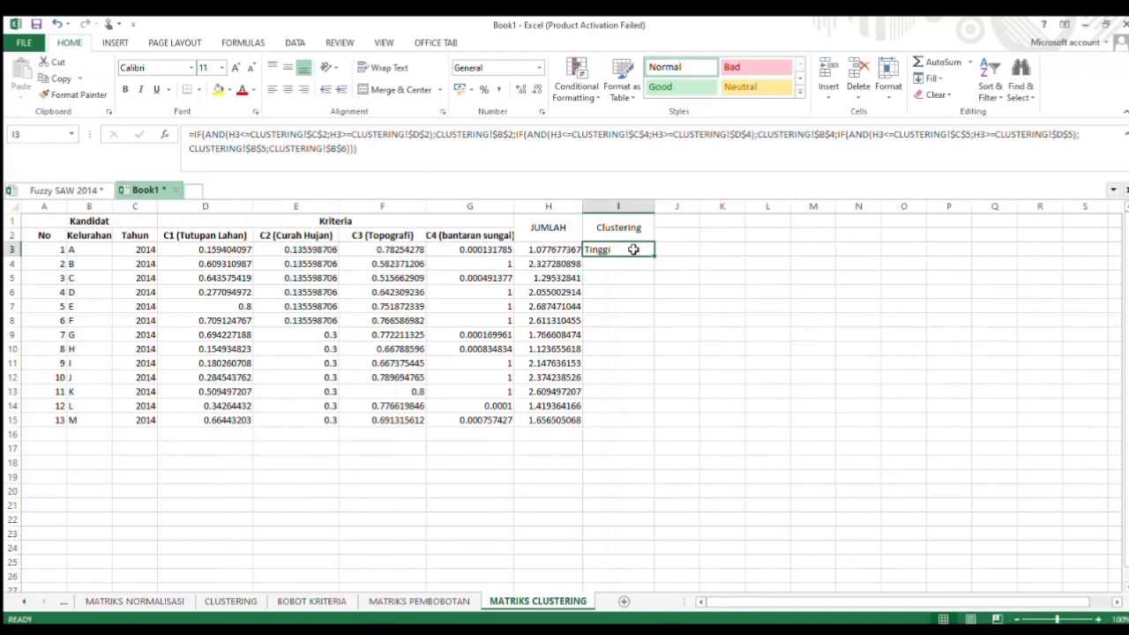
{"action": "left_click", "coordinate": [417, 155]}
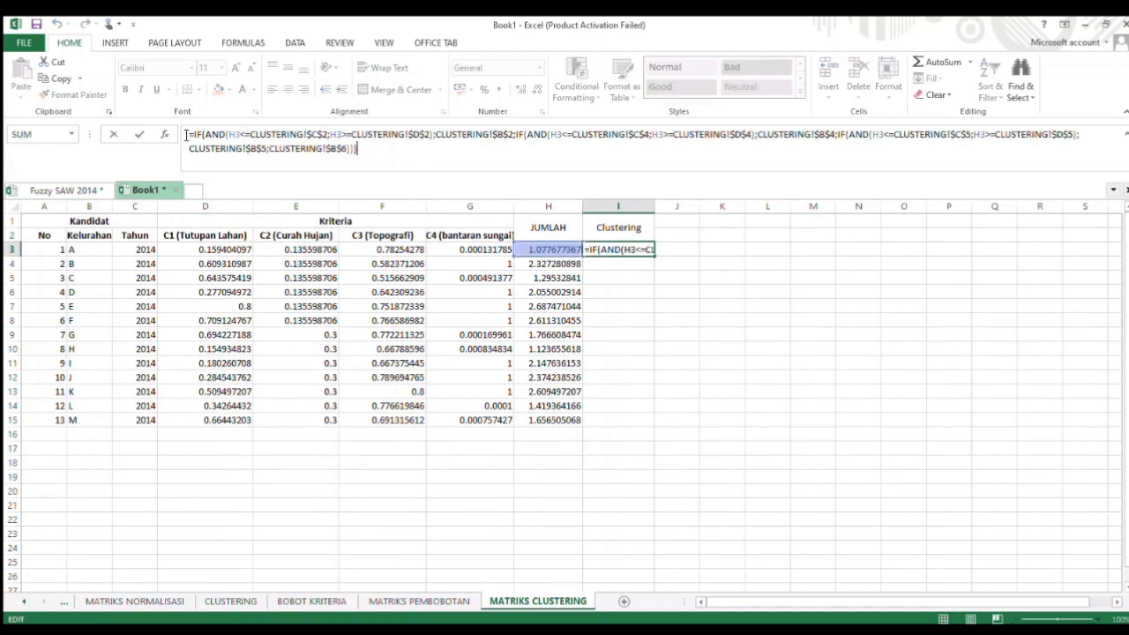
{"action": "left_click_drag", "start_coordinate": [187, 135], "coordinate": [1074, 139]}
{"action": "left_click", "coordinate": [517, 138]}
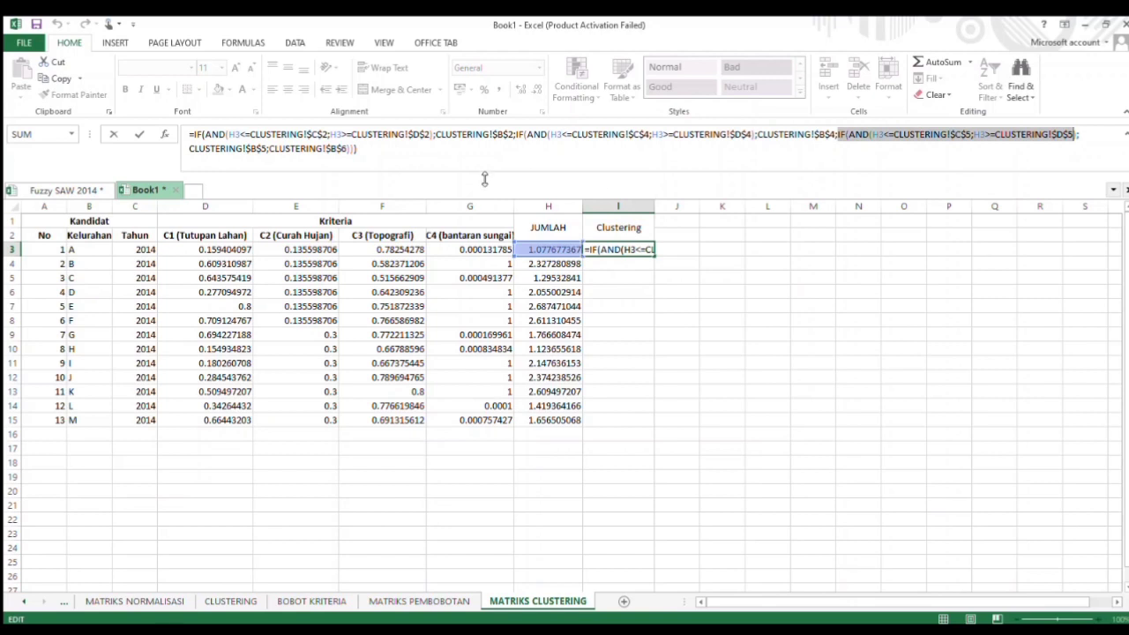
{"action": "left_click", "coordinate": [519, 161]}
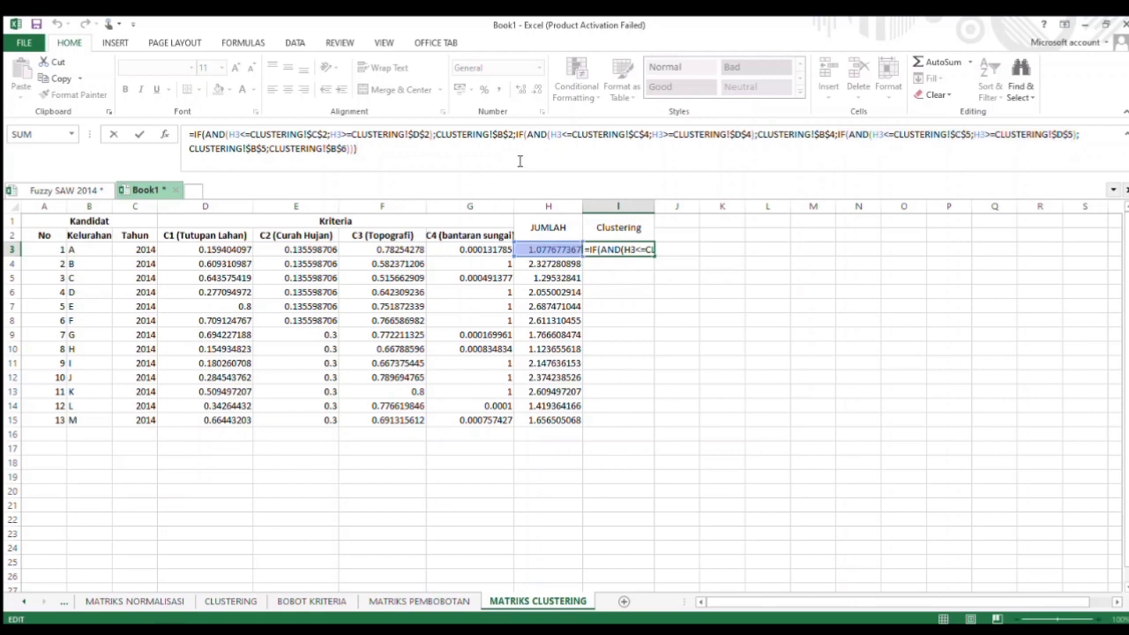
{"action": "key", "text": "Return"}
{"action": "key", "text": "Up"}
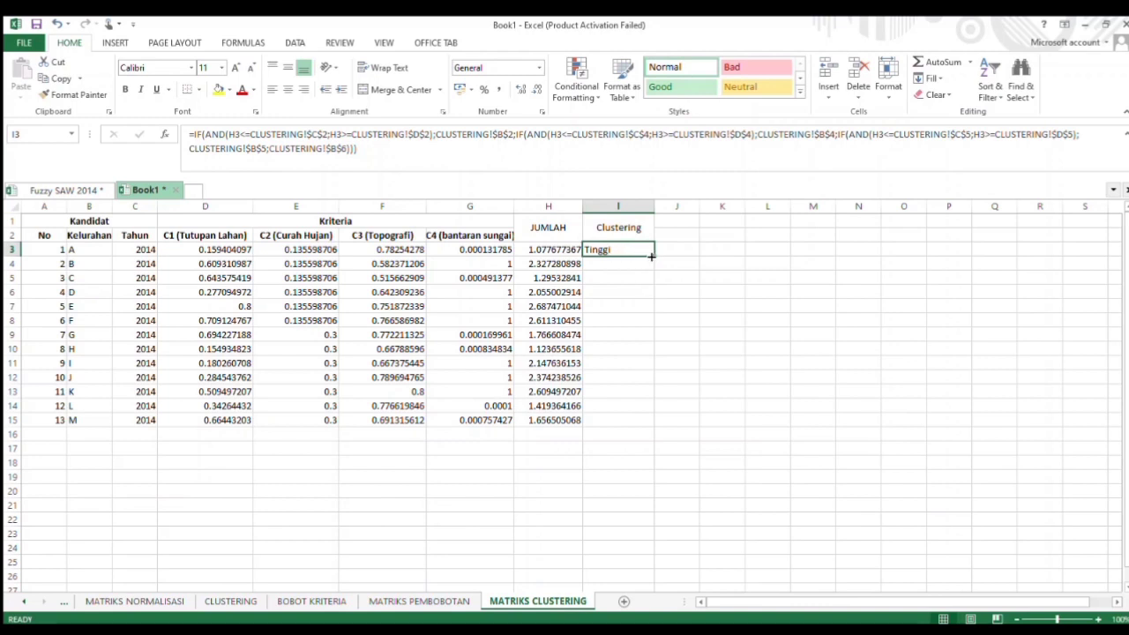
Fill the Clustering formula from I3 down to I15 for all candidates and check the copied formulas through I6.
{"action": "left_click_drag", "start_coordinate": [652, 256], "coordinate": [647, 425]}
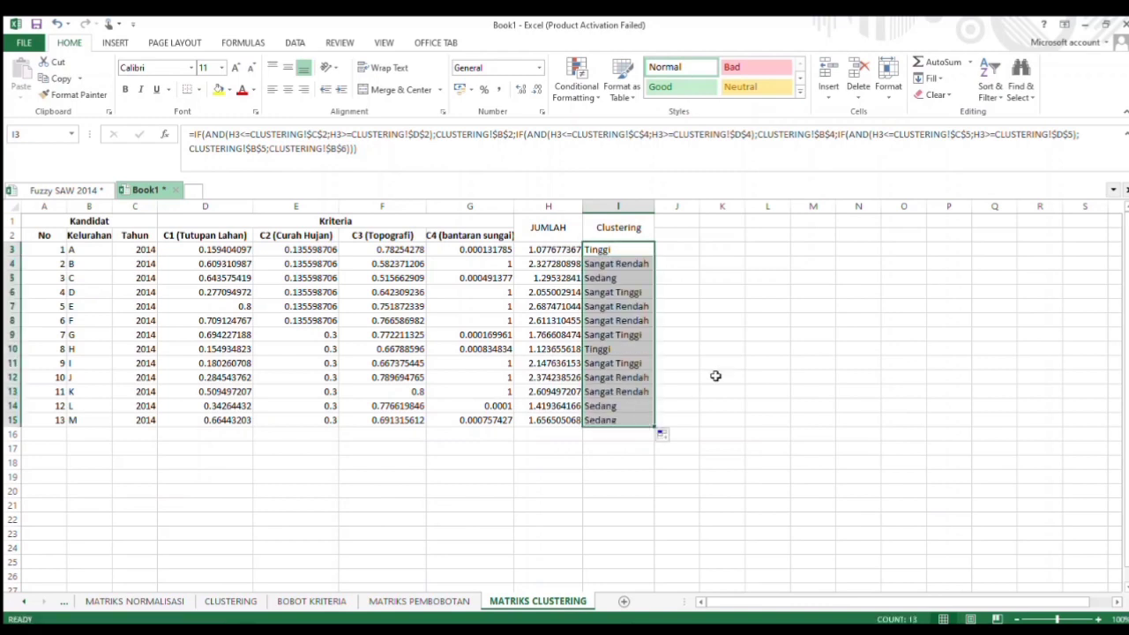
{"action": "left_click", "coordinate": [715, 376]}
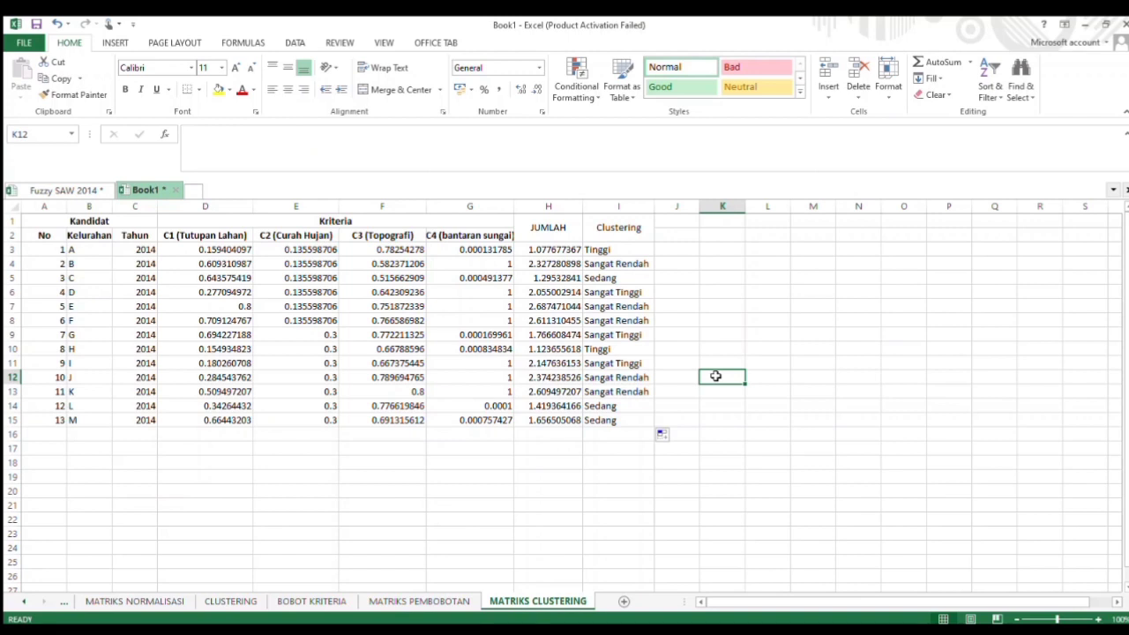
{"action": "left_click", "coordinate": [635, 255]}
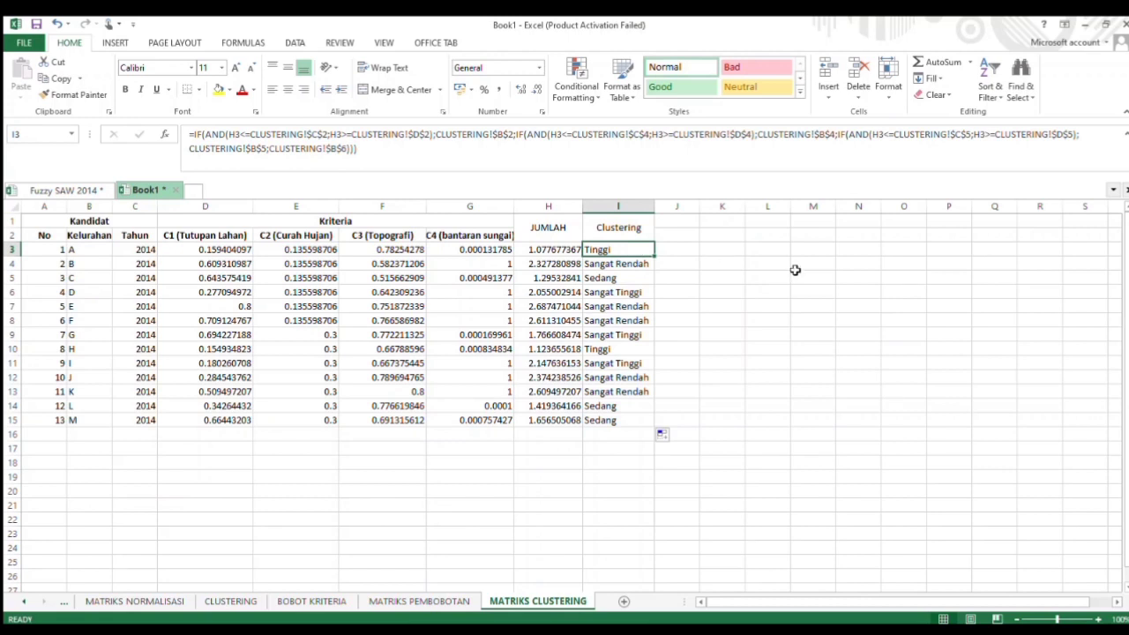
{"action": "key", "text": "Down"}
{"action": "key", "text": "Down"}
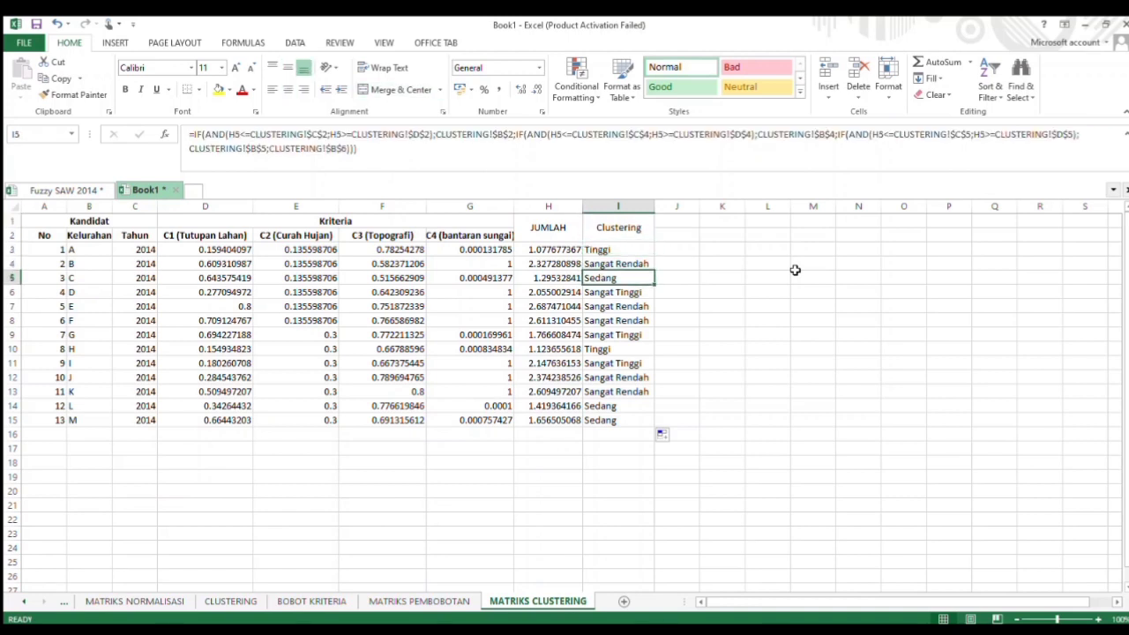
{"action": "key", "text": "Down"}
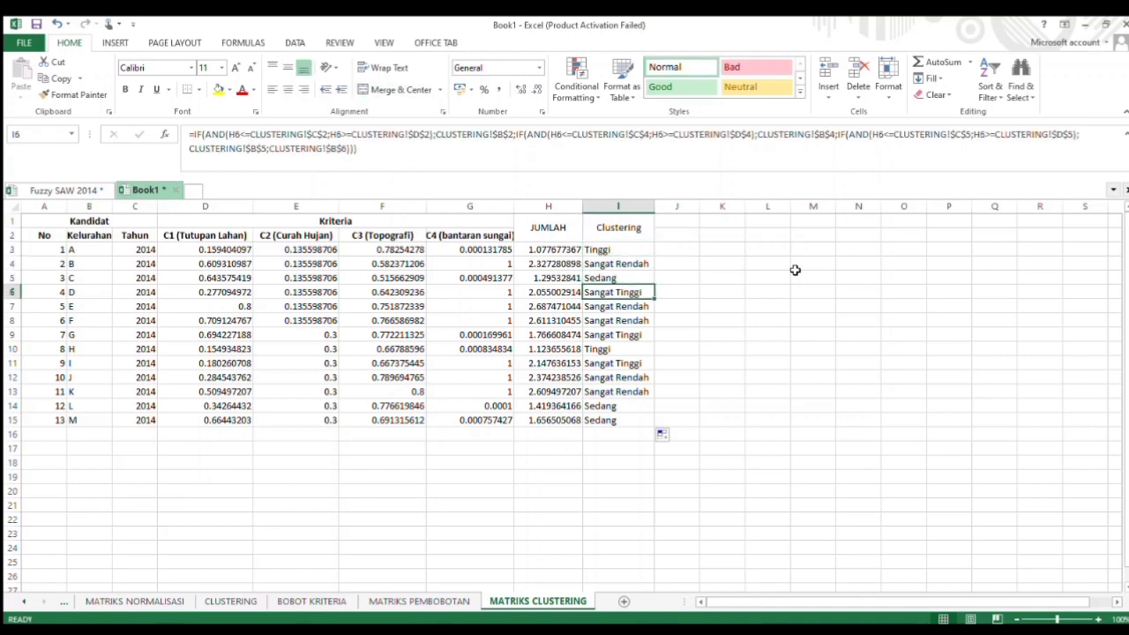